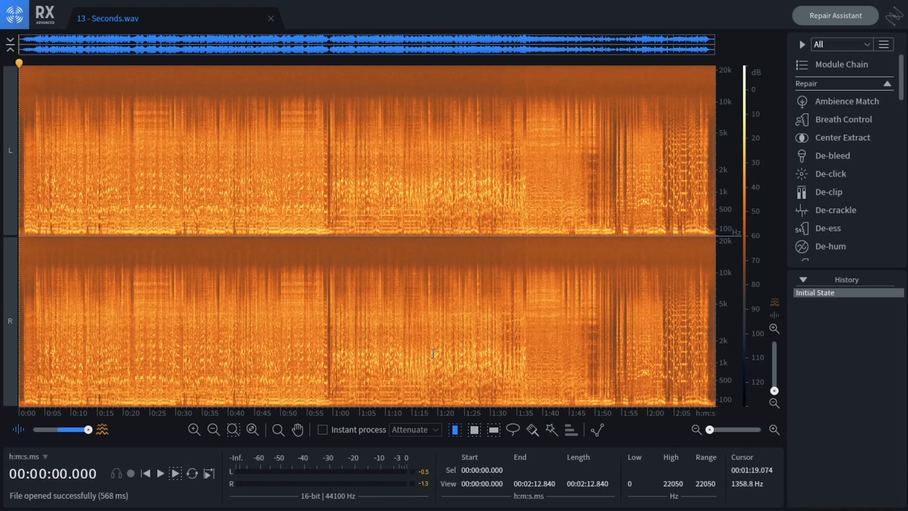
- Examine the spectrogram of the full recording for background noise, including its closing section
{"action": "left_click", "coordinate": [531, 308]}
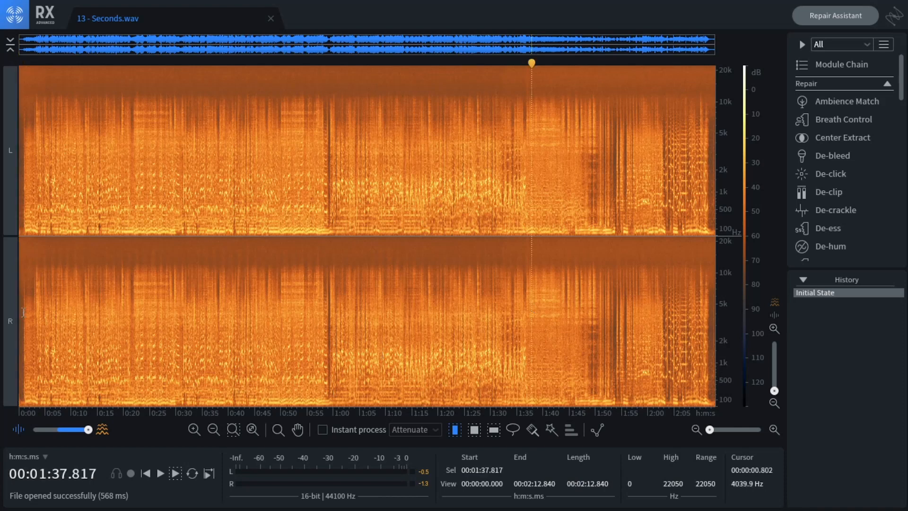
{"action": "scroll", "coordinate": [26, 321], "scroll_direction": "up", "scroll_amount": 16}
{"action": "scroll", "coordinate": [388, 348], "scroll_direction": "down", "scroll_amount": 6}
{"action": "scroll", "coordinate": [388, 348], "scroll_direction": "down", "scroll_amount": 10}
{"action": "left_click_drag", "start_coordinate": [412, 273], "coordinate": [240, 275]}
{"action": "left_click", "coordinate": [183, 275]}
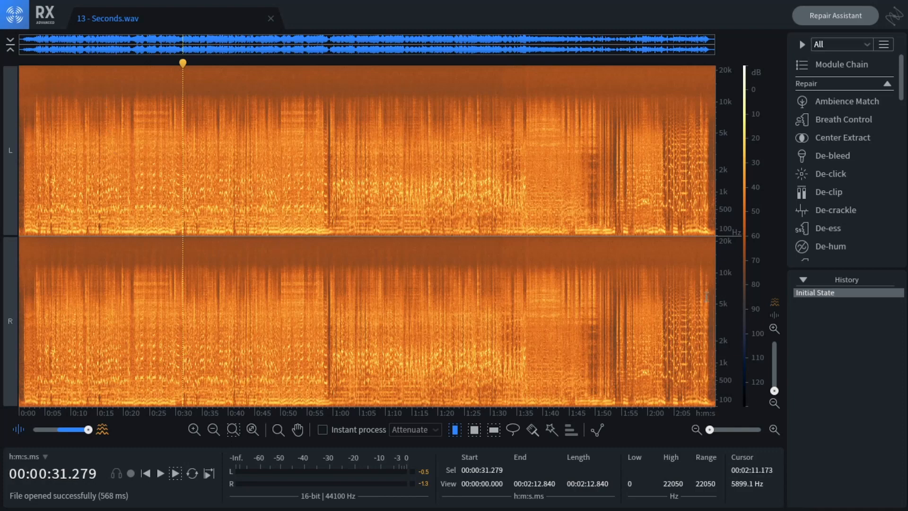
{"action": "scroll", "coordinate": [611, 275], "scroll_direction": "up", "scroll_amount": 3}
{"action": "scroll", "coordinate": [656, 353], "scroll_direction": "down", "scroll_amount": 1}
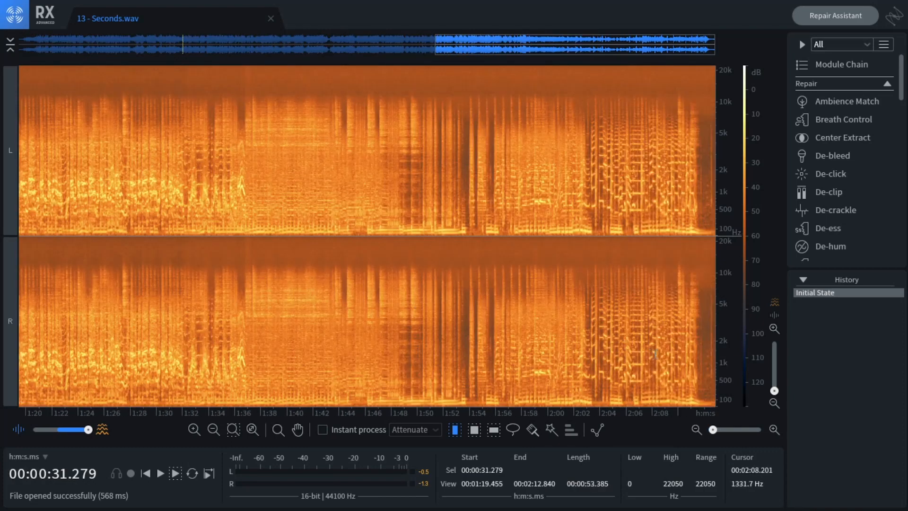
{"action": "scroll", "coordinate": [709, 341], "scroll_direction": "down", "scroll_amount": 5}
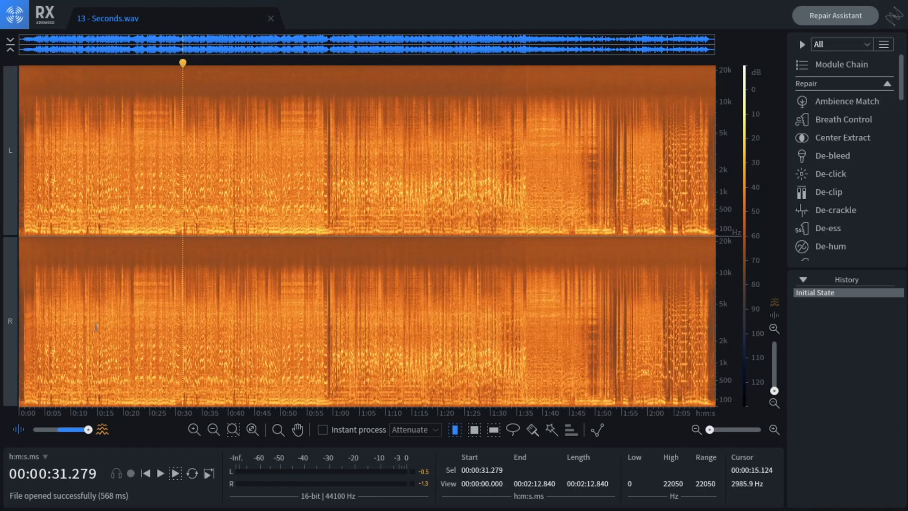
- Select the quiet noise-only passage at the start of the recording, from about 0.08 to 0.96 seconds
{"action": "left_click", "coordinate": [36, 335]}
{"action": "scroll", "coordinate": [35, 336], "scroll_direction": "up", "scroll_amount": 5}
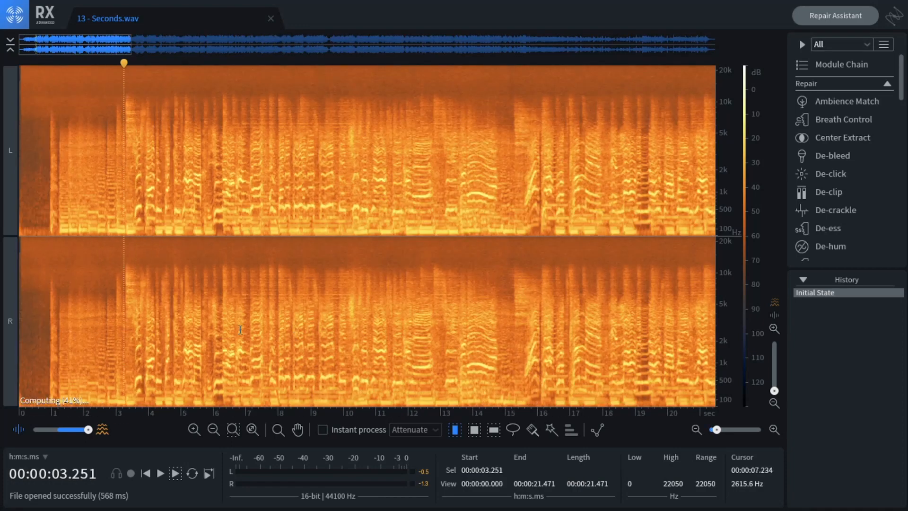
{"action": "scroll", "coordinate": [34, 337], "scroll_direction": "up", "scroll_amount": 3}
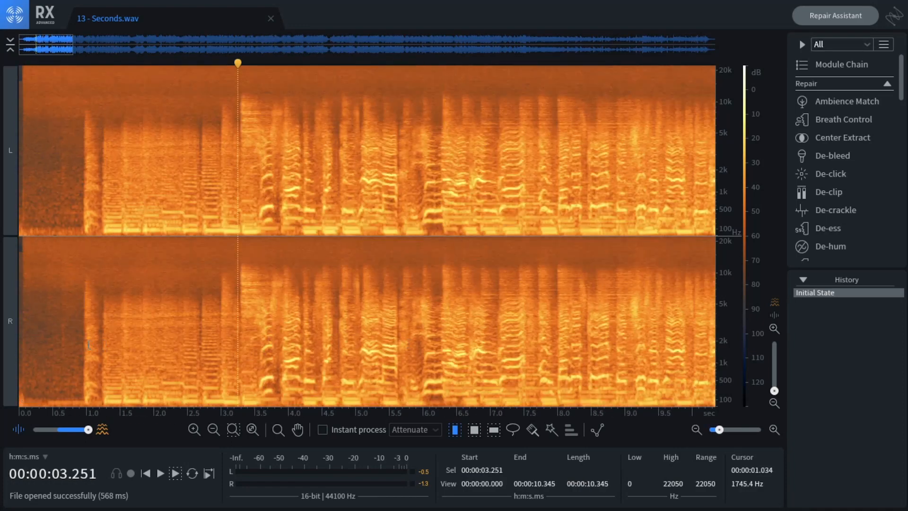
{"action": "scroll", "coordinate": [88, 344], "scroll_direction": "up", "scroll_amount": 5}
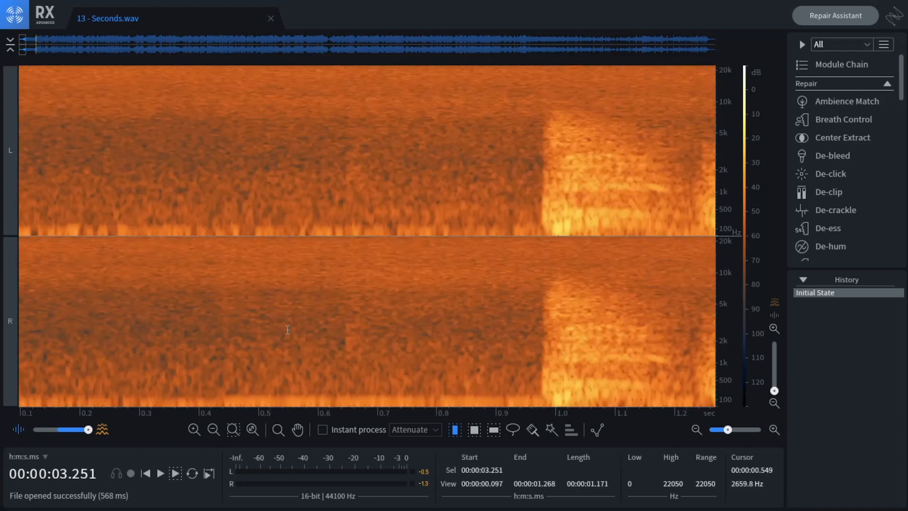
{"action": "scroll", "coordinate": [288, 330], "scroll_direction": "down", "scroll_amount": 3}
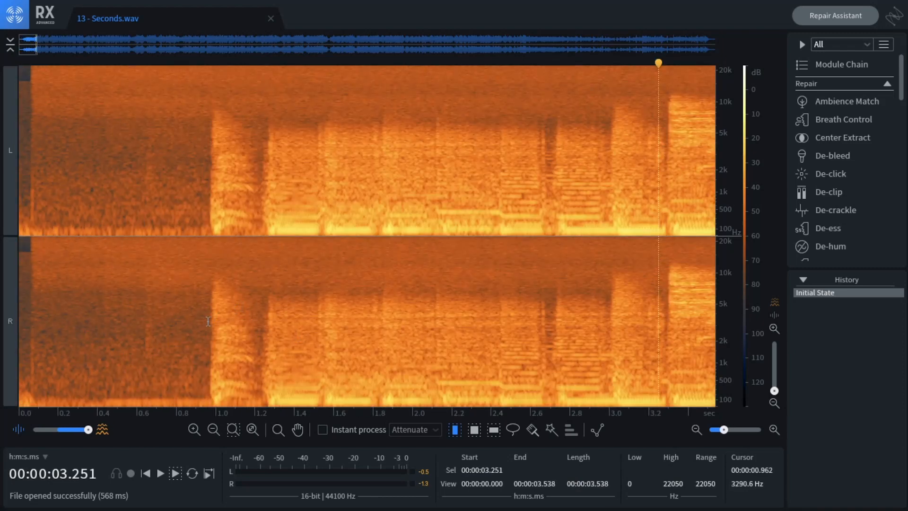
{"action": "left_click_drag", "start_coordinate": [208, 321], "coordinate": [34, 326]}
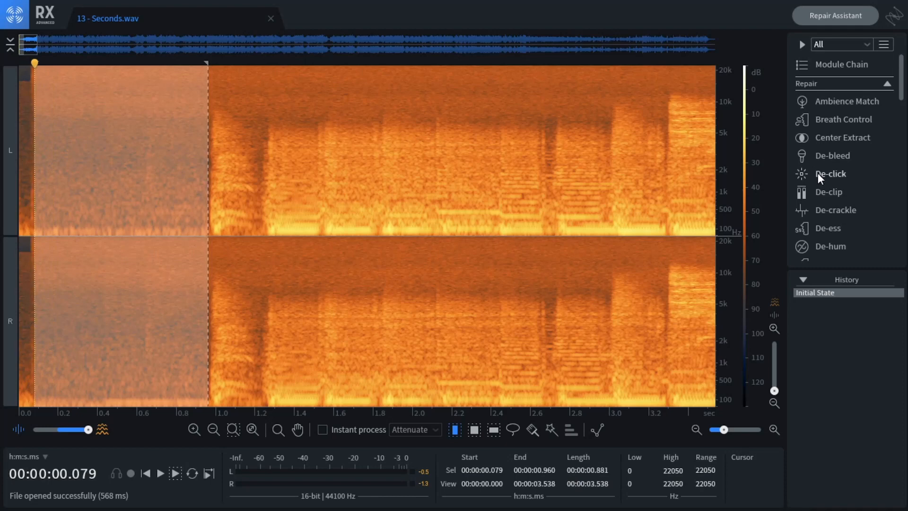
- Open the Spectral De-noise module and learn a noise profile from the selected quiet passage
{"action": "scroll", "coordinate": [829, 192], "scroll_direction": "down", "scroll_amount": 5}
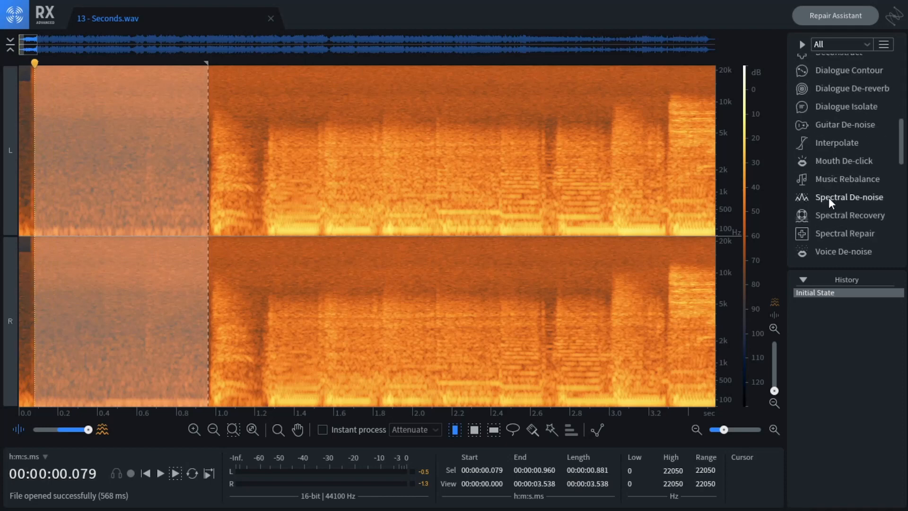
{"action": "left_click", "coordinate": [829, 197]}
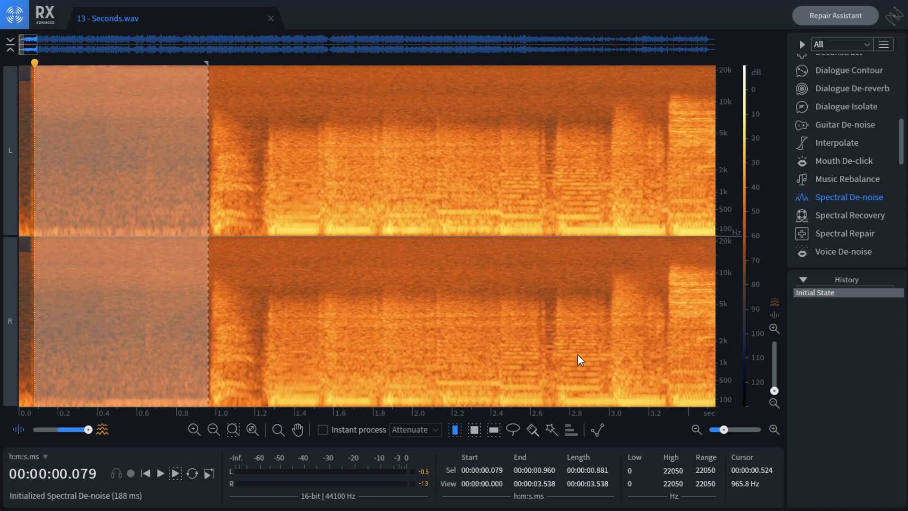
{"action": "left_click", "coordinate": [333, 420]}
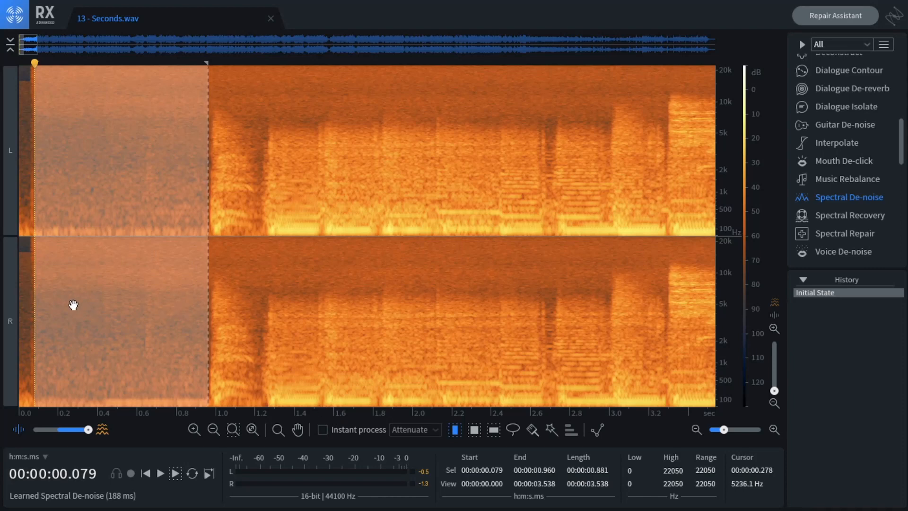
- Relearn the Spectral De-noise profile from a shorter quiet passage, about 0.42 to 0.96 seconds
{"action": "scroll", "coordinate": [109, 305], "scroll_direction": "down", "scroll_amount": 2}
{"action": "left_click", "coordinate": [209, 299]}
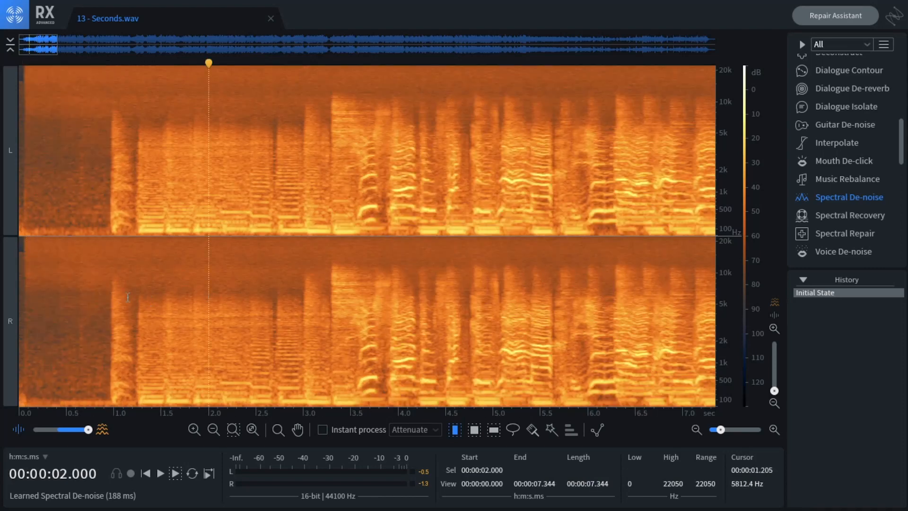
{"action": "scroll", "coordinate": [58, 305], "scroll_direction": "up", "scroll_amount": 3}
{"action": "scroll", "coordinate": [206, 300], "scroll_direction": "down", "scroll_amount": 2}
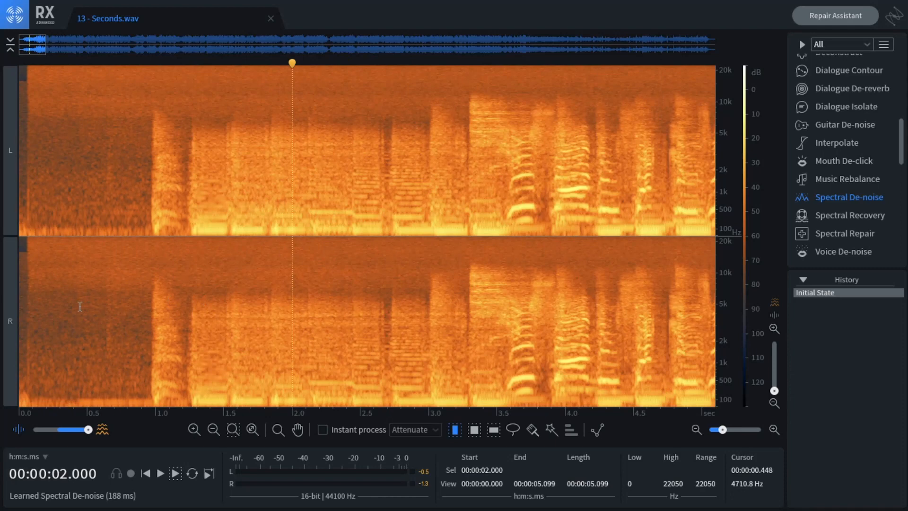
{"action": "left_click_drag", "start_coordinate": [77, 305], "coordinate": [150, 293]}
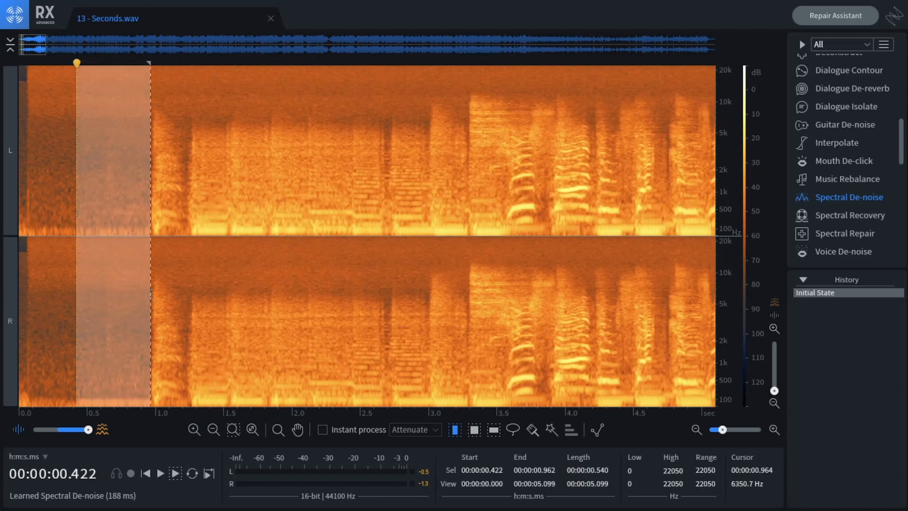
{"action": "key", "text": "ctrl+alt+shift+7"}
- Select a test passage from about 1.0 to 6.3 seconds and render Spectral De-noise on it
{"action": "scroll", "coordinate": [142, 306], "scroll_direction": "down", "scroll_amount": 1}
{"action": "scroll", "coordinate": [331, 303], "scroll_direction": "down", "scroll_amount": 1}
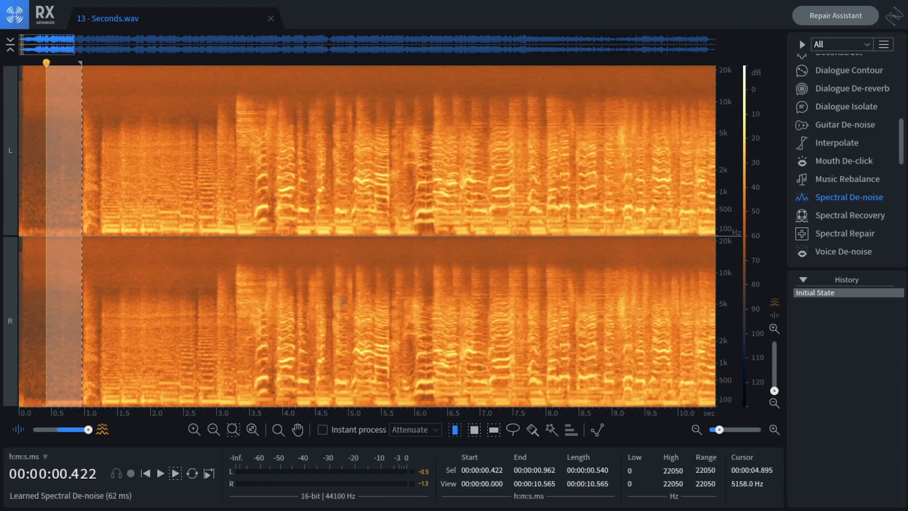
{"action": "left_click_drag", "start_coordinate": [434, 302], "coordinate": [84, 301]}
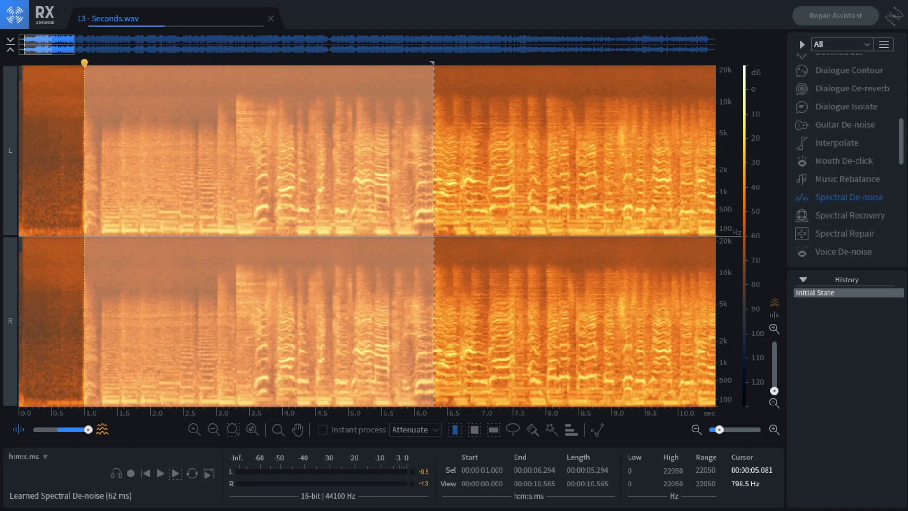
- Compare the test passage's spectrogram between the Initial State and Spectral De-noise history entries
{"action": "left_click", "coordinate": [810, 293]}
{"action": "left_click", "coordinate": [815, 303]}
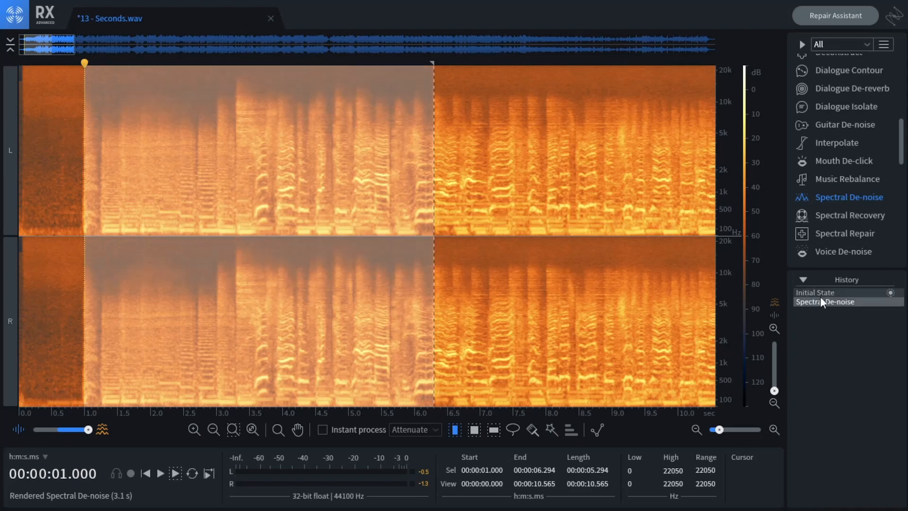
{"action": "left_click", "coordinate": [822, 293]}
{"action": "left_click", "coordinate": [815, 301]}
{"action": "left_click", "coordinate": [818, 291]}
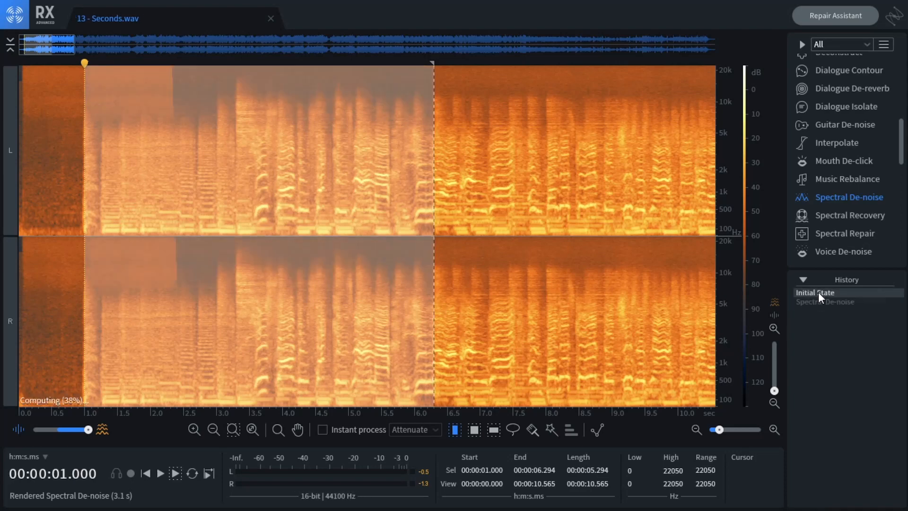
{"action": "left_click", "coordinate": [816, 303]}
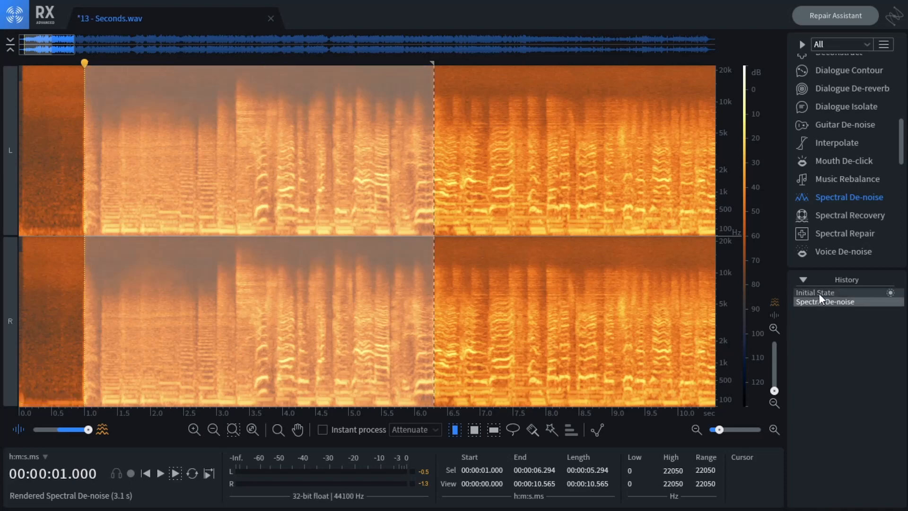
{"action": "left_click", "coordinate": [817, 291]}
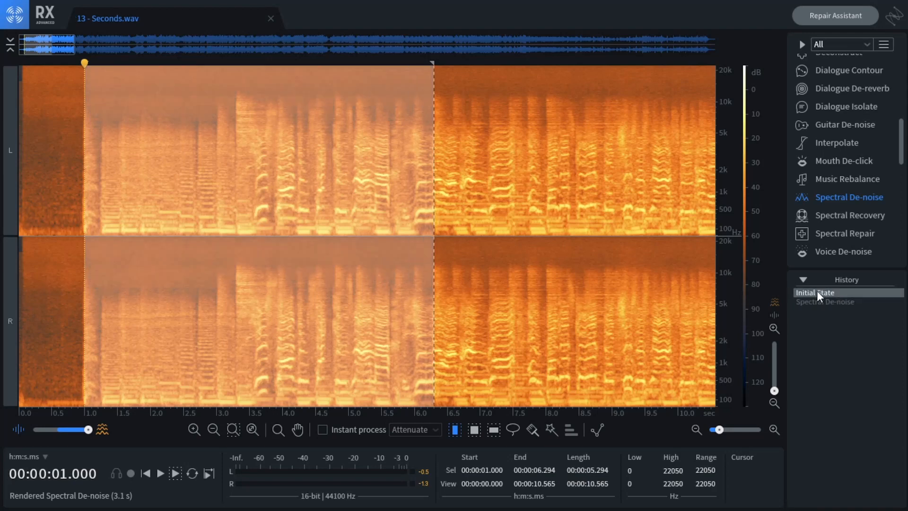
- Play back the test passage in its original and de-noised states to hear the difference
{"action": "left_click", "coordinate": [175, 473]}
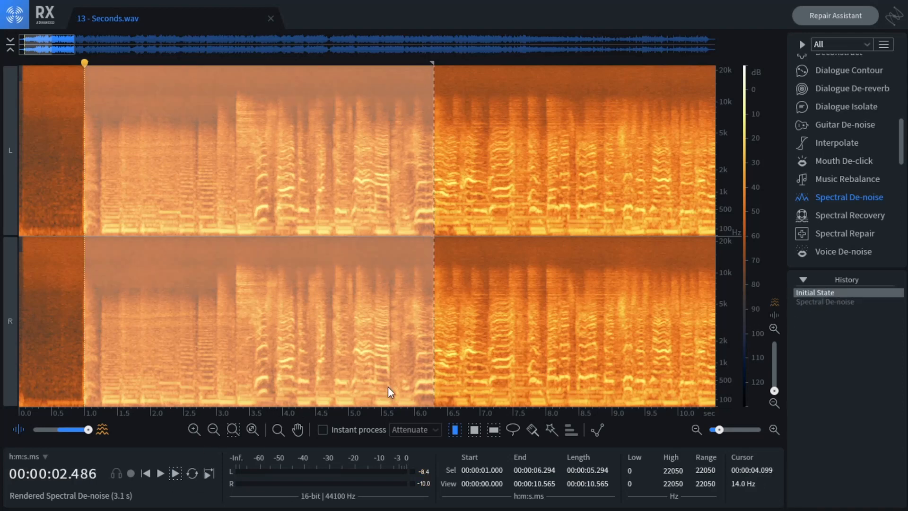
{"action": "left_click", "coordinate": [821, 302]}
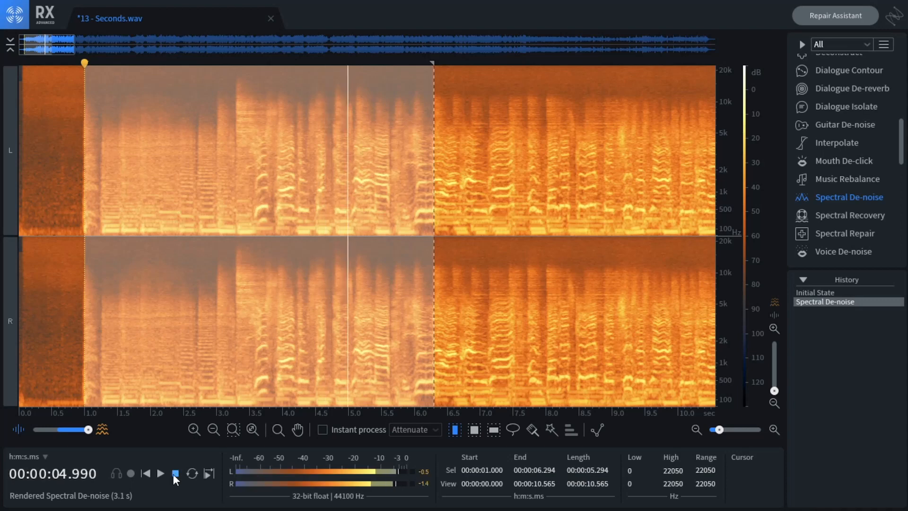
{"action": "left_click", "coordinate": [174, 473]}
- Compare the original and de-noised spectrograms again and play back the de-noised test passage
{"action": "scroll", "coordinate": [169, 320], "scroll_direction": "down", "scroll_amount": 1}
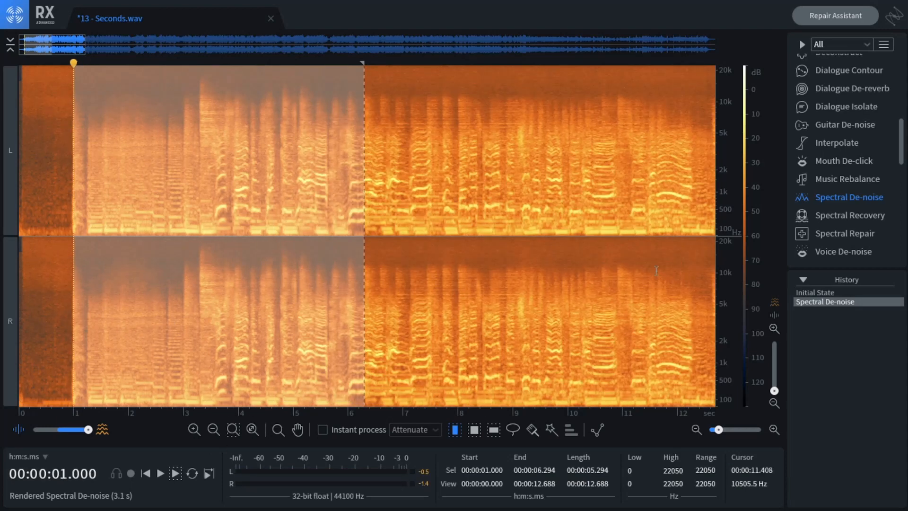
{"action": "left_click", "coordinate": [811, 292]}
{"action": "left_click", "coordinate": [812, 302]}
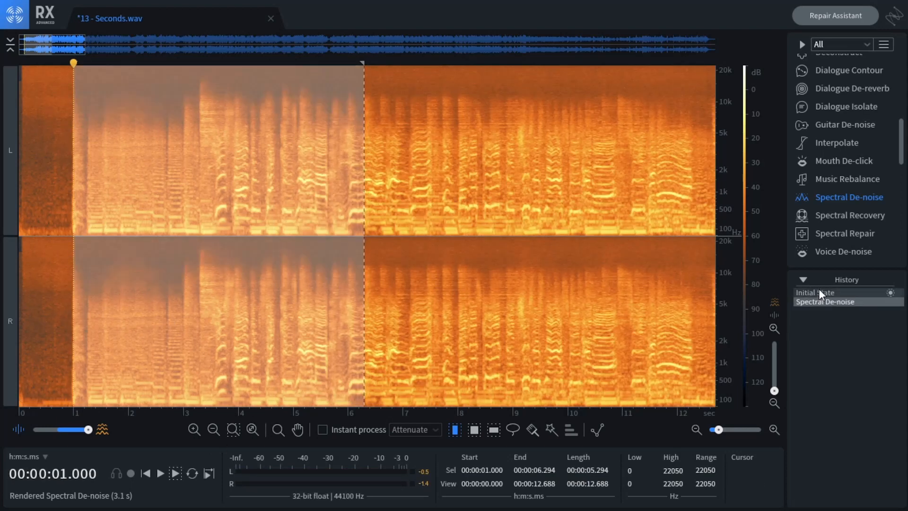
{"action": "left_click", "coordinate": [819, 293]}
{"action": "left_click", "coordinate": [811, 302]}
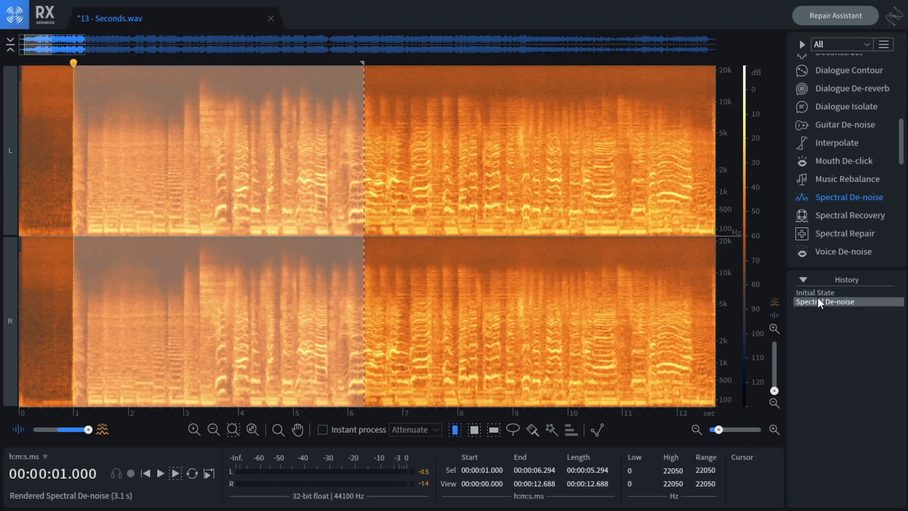
{"action": "left_click", "coordinate": [819, 293]}
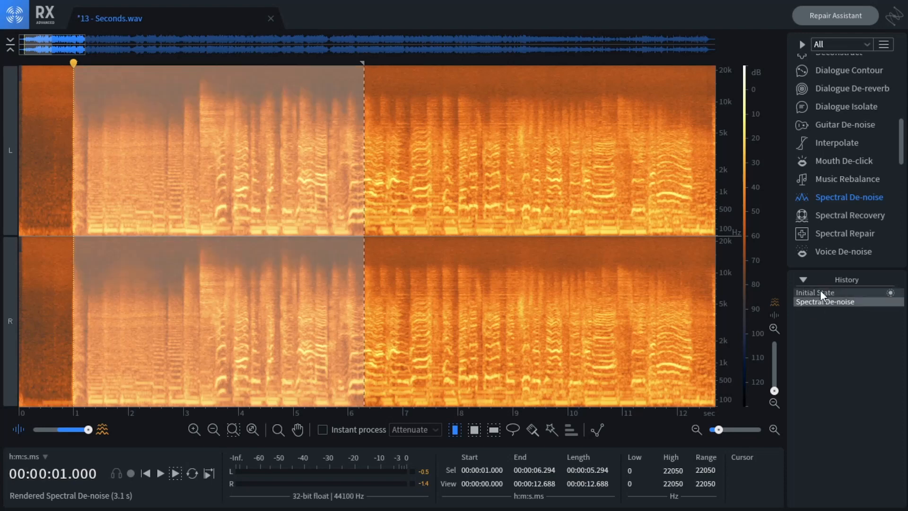
{"action": "left_click", "coordinate": [821, 300]}
{"action": "left_click", "coordinate": [171, 472]}
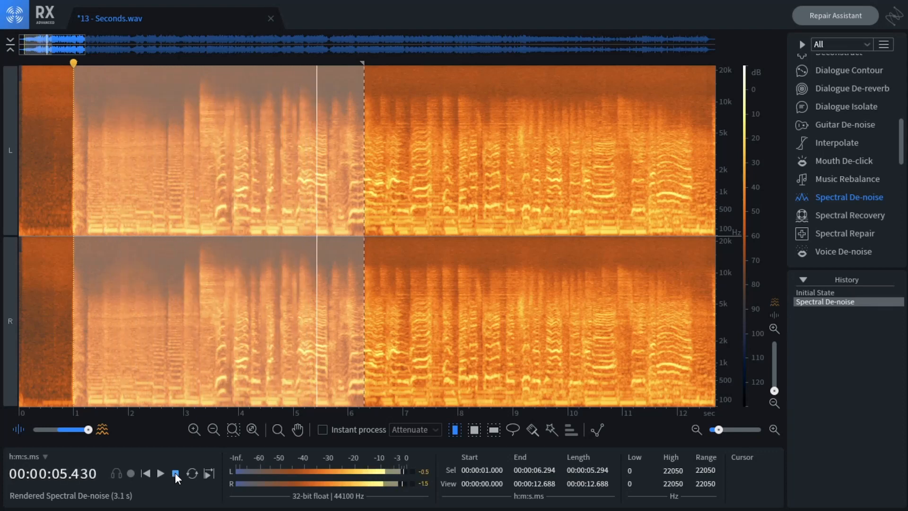
{"action": "left_click", "coordinate": [175, 473]}
- Revert the file to its Initial State and render Spectral De-noise on the test passage again
{"action": "left_click", "coordinate": [808, 292]}
{"action": "left_click", "coordinate": [799, 301]}
{"action": "left_click", "coordinate": [805, 293]}
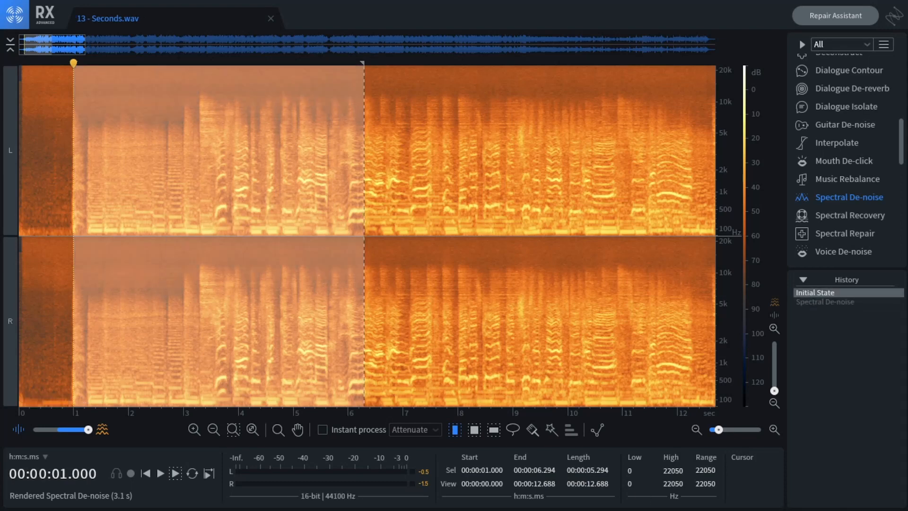
{"action": "key", "text": "Return"}
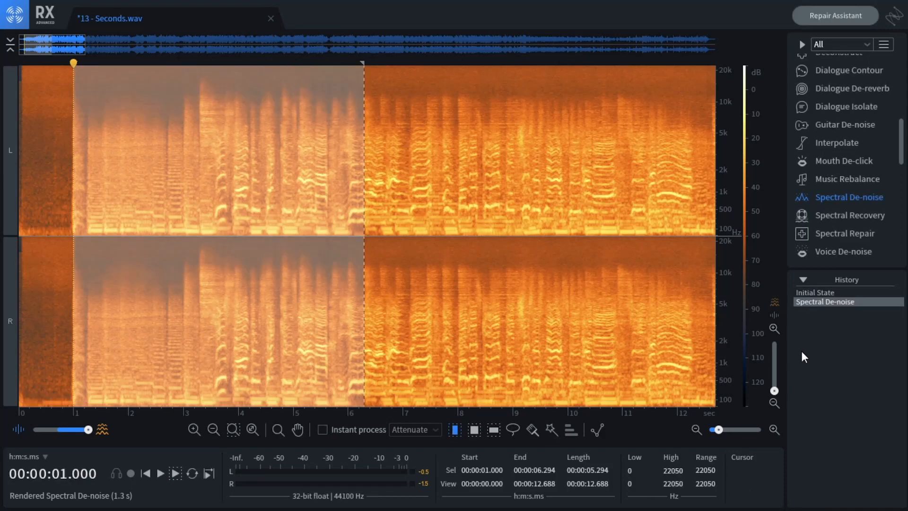
- Compare the newly rendered test passage with the original and return the file to its Initial State
{"action": "left_click", "coordinate": [820, 293]}
{"action": "left_click", "coordinate": [817, 300]}
{"action": "left_click", "coordinate": [816, 293]}
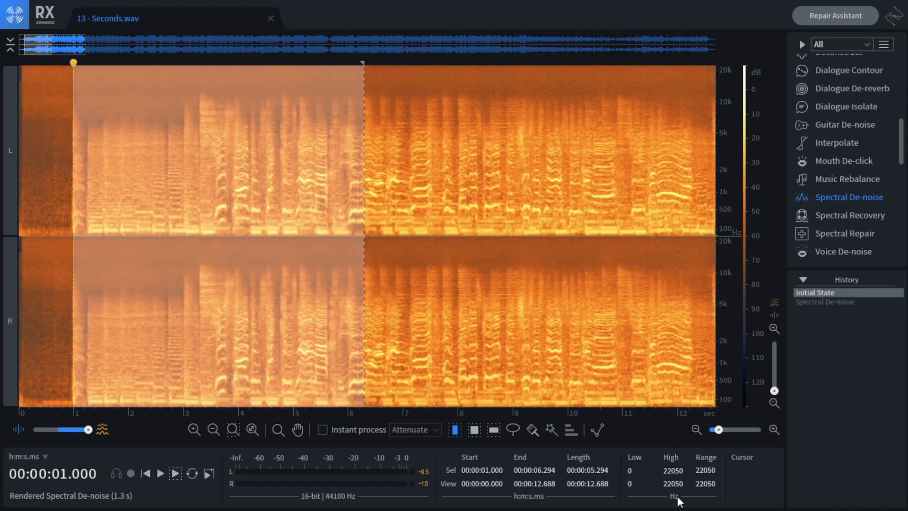
{"action": "left_click", "coordinate": [829, 300]}
{"action": "left_click", "coordinate": [827, 294]}
- Select the entire recording and render Spectral De-noise on it
{"action": "scroll", "coordinate": [504, 299], "scroll_direction": "down", "scroll_amount": 13}
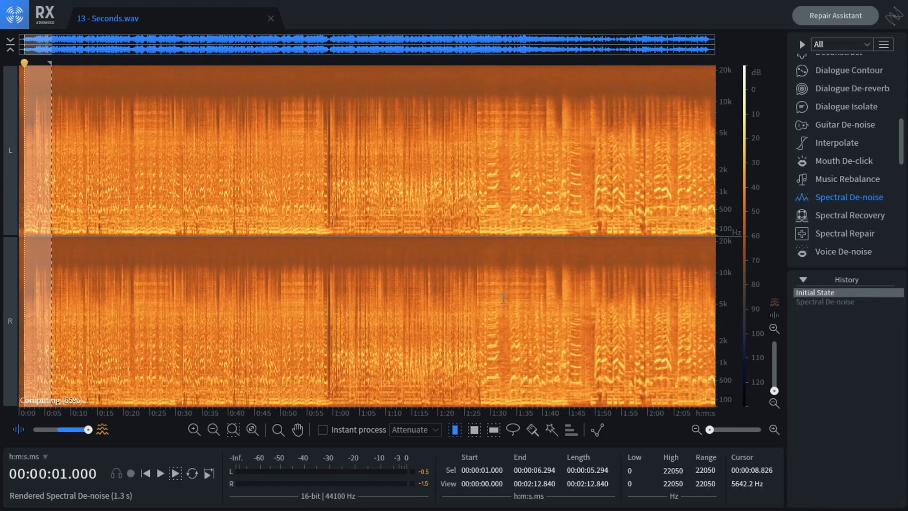
{"action": "left_click", "coordinate": [504, 299]}
{"action": "key", "text": "ctrl+a"}
{"action": "key", "text": "Return"}
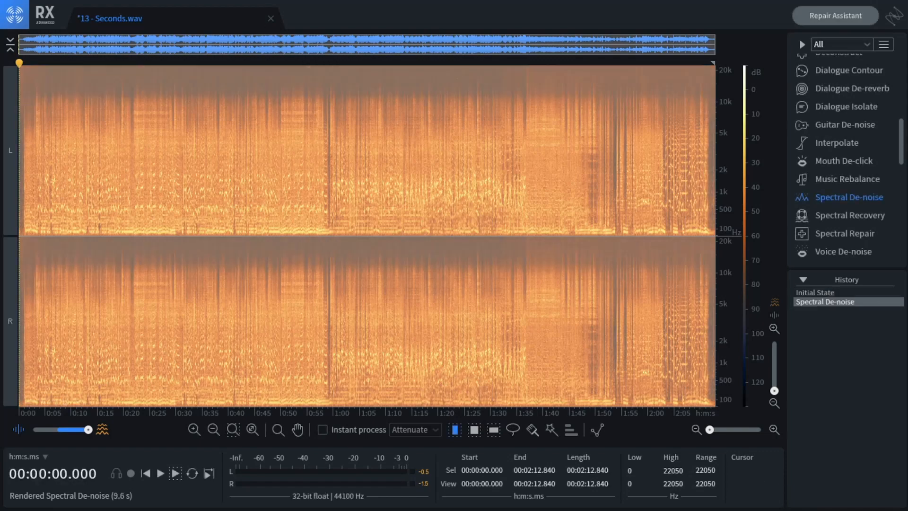
- Select the closing section of the recording, from about 1:32 to the end of the file
{"action": "left_click", "coordinate": [517, 318]}
{"action": "scroll", "coordinate": [609, 263], "scroll_direction": "up", "scroll_amount": 9}
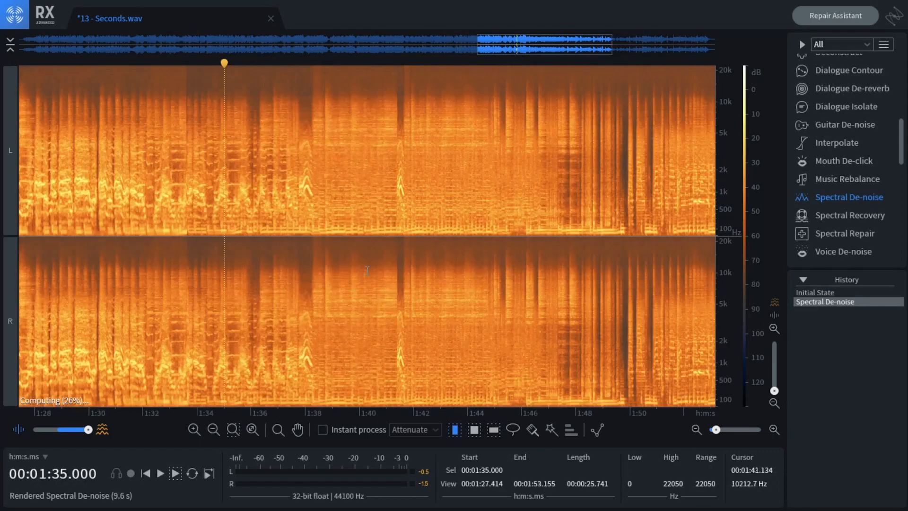
{"action": "scroll", "coordinate": [157, 263], "scroll_direction": "down", "scroll_amount": 4}
{"action": "left_click_drag", "start_coordinate": [184, 253], "coordinate": [715, 267]}
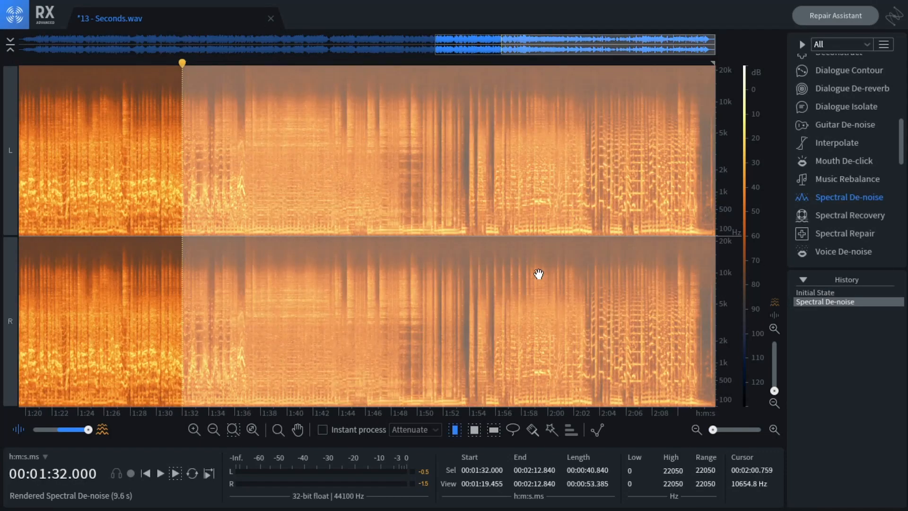
- Replace the closing-section selection with a selection of the entire recording
{"action": "left_click", "coordinate": [516, 274]}
{"action": "scroll", "coordinate": [516, 273], "scroll_direction": "down", "scroll_amount": 3}
{"action": "key", "text": "ctrl+a"}
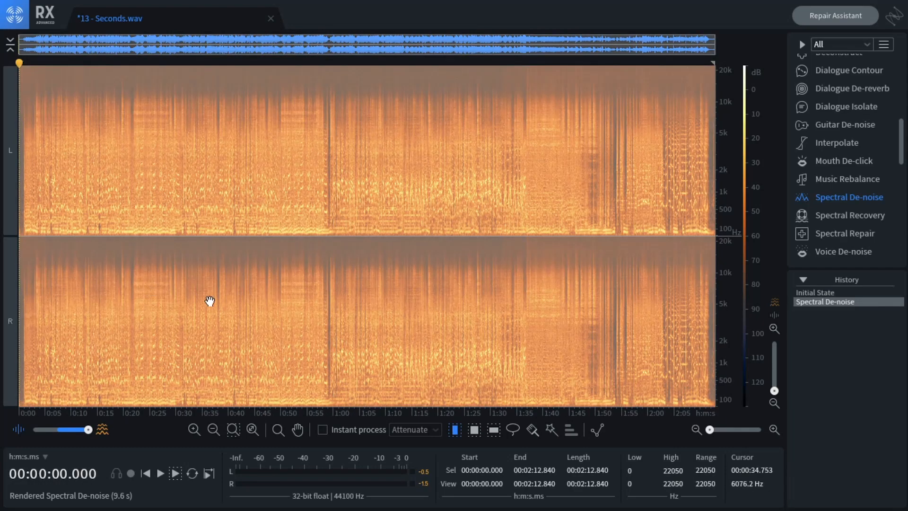
- Compare the Initial State with the Spectral De-noise result in the history, ending on the de-noised version
{"action": "left_click", "coordinate": [820, 294]}
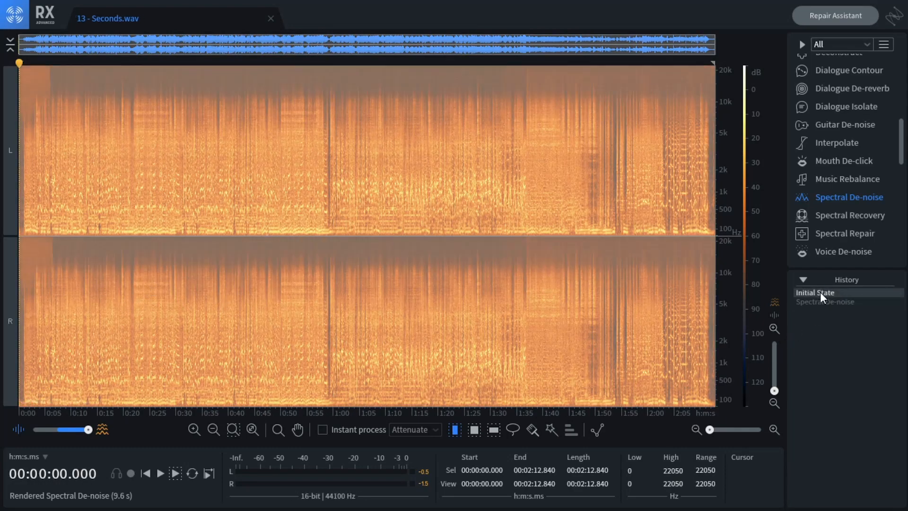
{"action": "left_click", "coordinate": [823, 302]}
{"action": "left_click", "coordinate": [822, 292]}
{"action": "left_click", "coordinate": [826, 302]}
{"action": "left_click", "coordinate": [829, 294]}
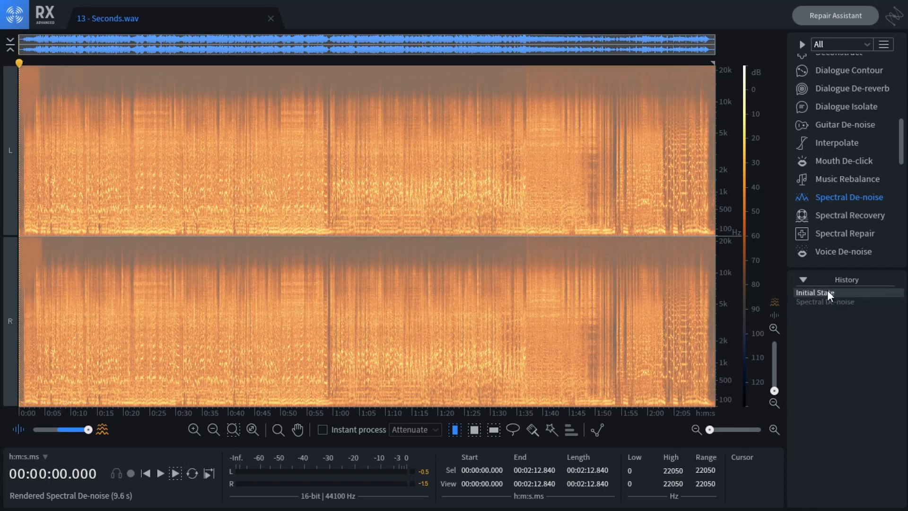
{"action": "left_click", "coordinate": [823, 301]}
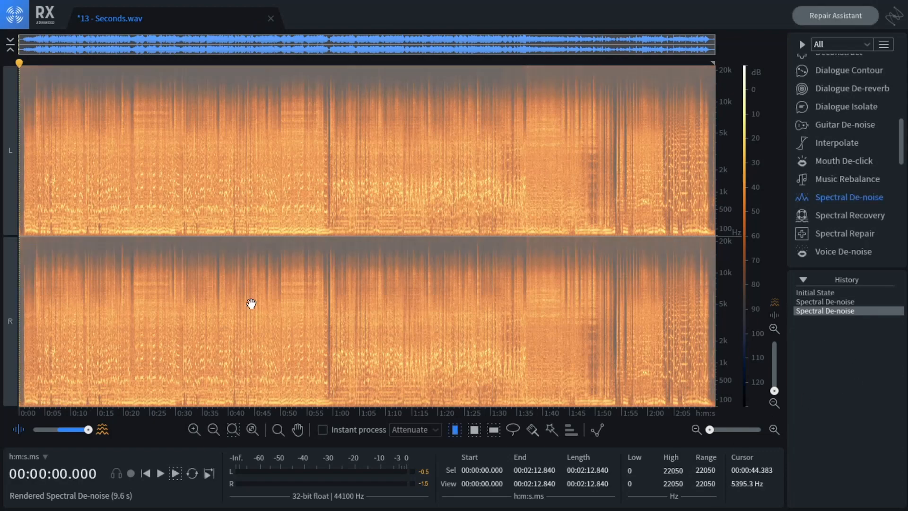
- Play the recording from its start with the second Spectral De-noise pass applied, then stop playback
{"action": "left_click", "coordinate": [197, 300]}
{"action": "scroll", "coordinate": [27, 310], "scroll_direction": "up", "scroll_amount": 1}
{"action": "scroll", "coordinate": [27, 310], "scroll_direction": "up", "scroll_amount": 10}
{"action": "scroll", "coordinate": [28, 309], "scroll_direction": "down", "scroll_amount": 4}
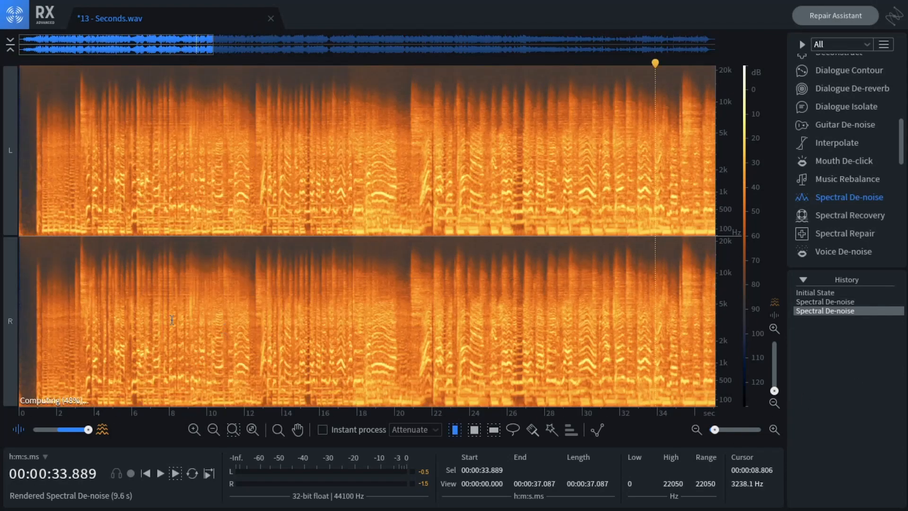
{"action": "scroll", "coordinate": [29, 309], "scroll_direction": "up", "scroll_amount": 6}
{"action": "scroll", "coordinate": [121, 303], "scroll_direction": "down", "scroll_amount": 4}
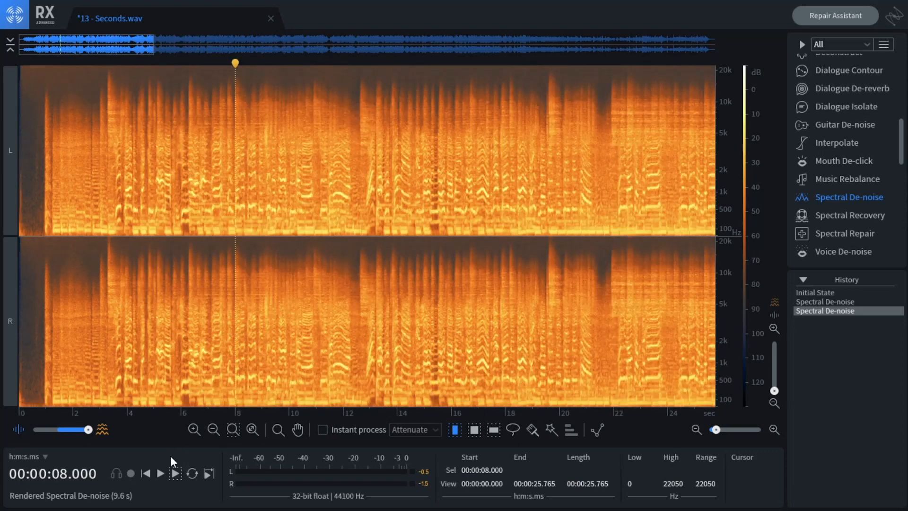
{"action": "left_click", "coordinate": [146, 473]}
{"action": "left_click", "coordinate": [161, 473]}
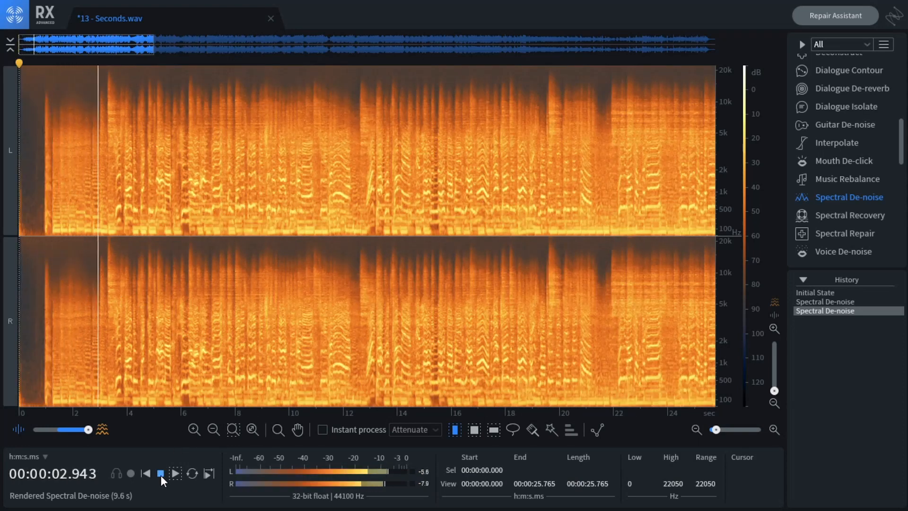
{"action": "scroll", "coordinate": [113, 336], "scroll_direction": "down", "scroll_amount": 3}
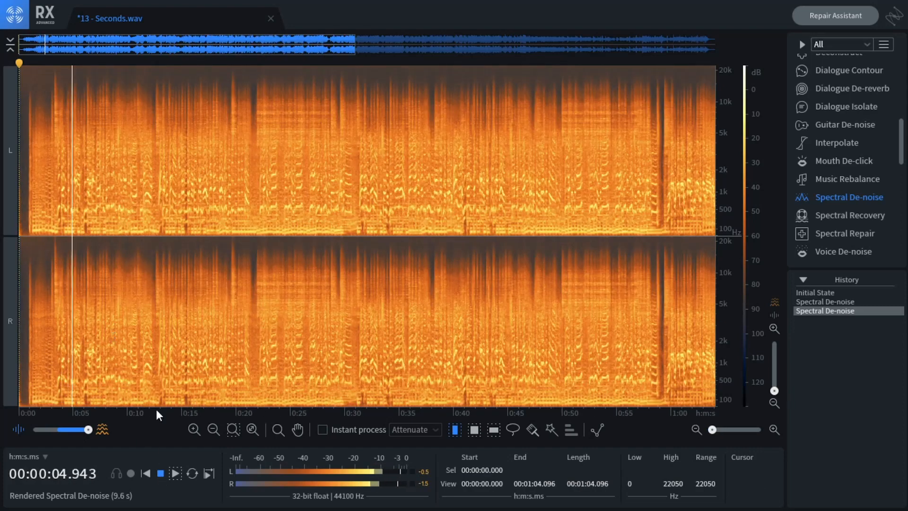
{"action": "left_click", "coordinate": [160, 474]}
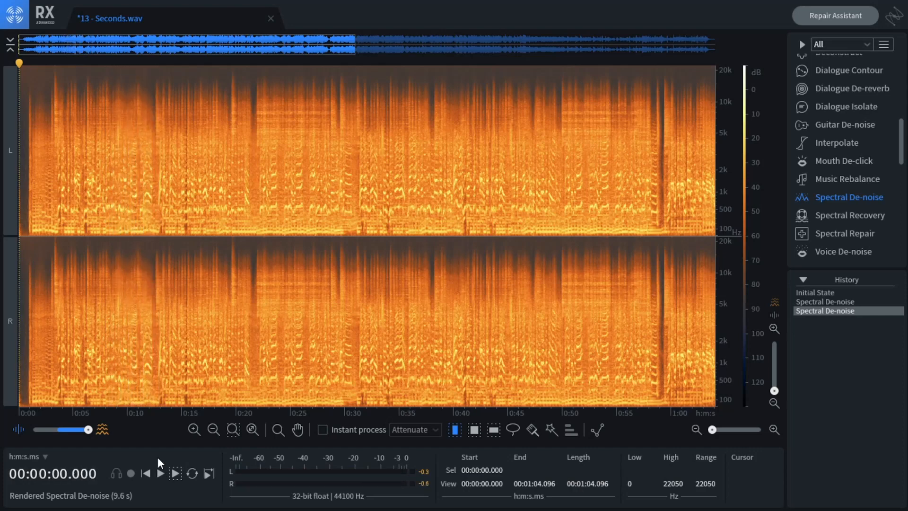
- Audition the passage starting at about 1:36.5 to check the second de-noise pass
{"action": "scroll", "coordinate": [156, 349], "scroll_direction": "down", "scroll_amount": 2}
{"action": "double_click", "coordinate": [156, 349]}
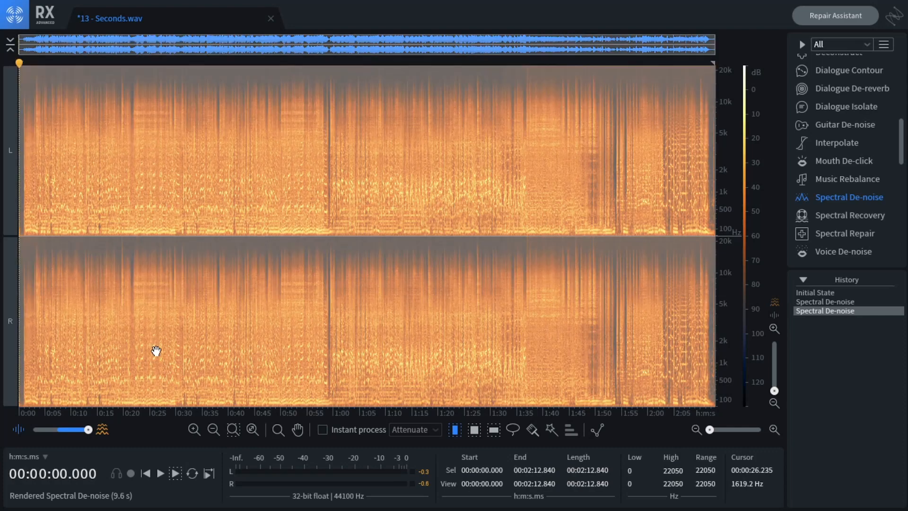
{"action": "left_click", "coordinate": [641, 301]}
{"action": "scroll", "coordinate": [264, 284], "scroll_direction": "up", "scroll_amount": 3}
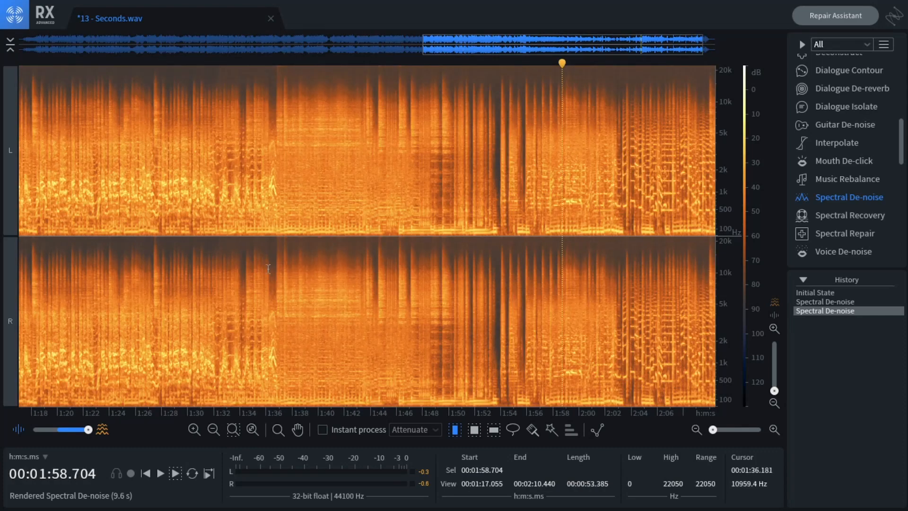
{"action": "left_click", "coordinate": [298, 269]}
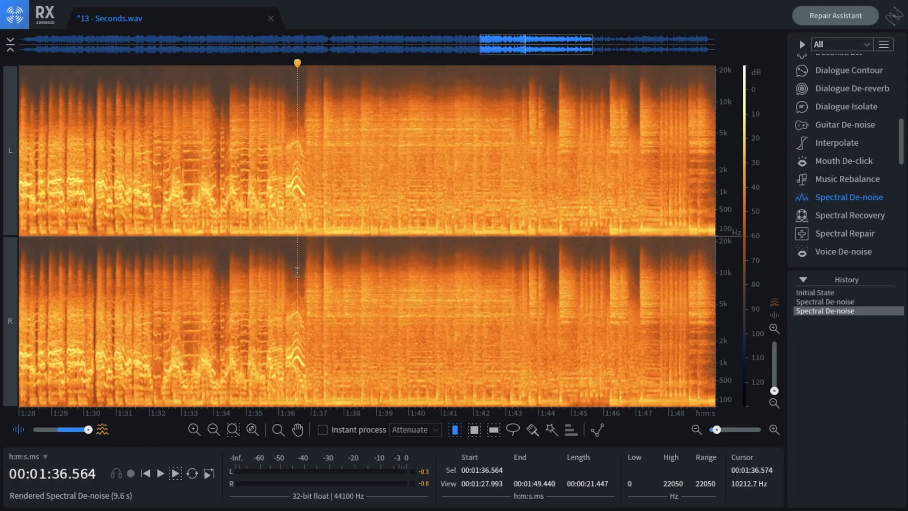
{"action": "left_click", "coordinate": [176, 471]}
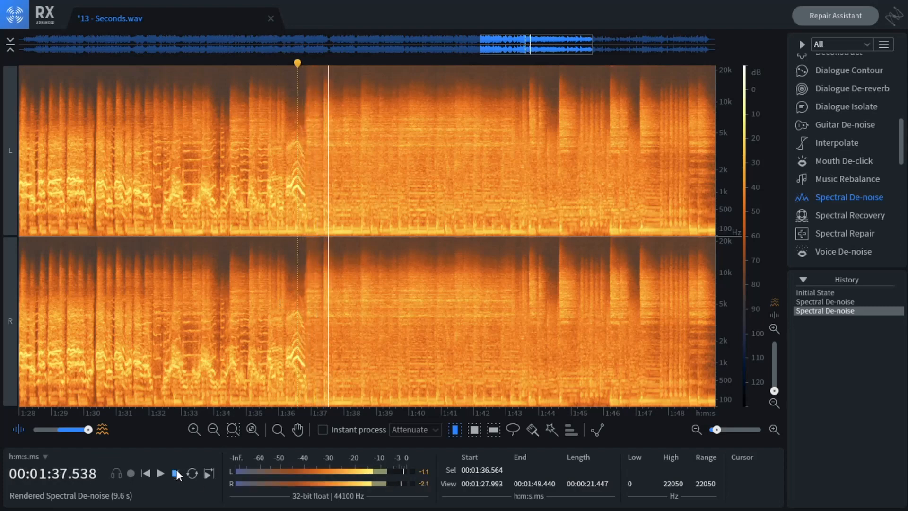
{"action": "left_click", "coordinate": [176, 473]}
- Select the entire recording for another Spectral De-noise pass
{"action": "scroll", "coordinate": [96, 280], "scroll_direction": "down", "scroll_amount": 1}
{"action": "scroll", "coordinate": [97, 279], "scroll_direction": "down", "scroll_amount": 5}
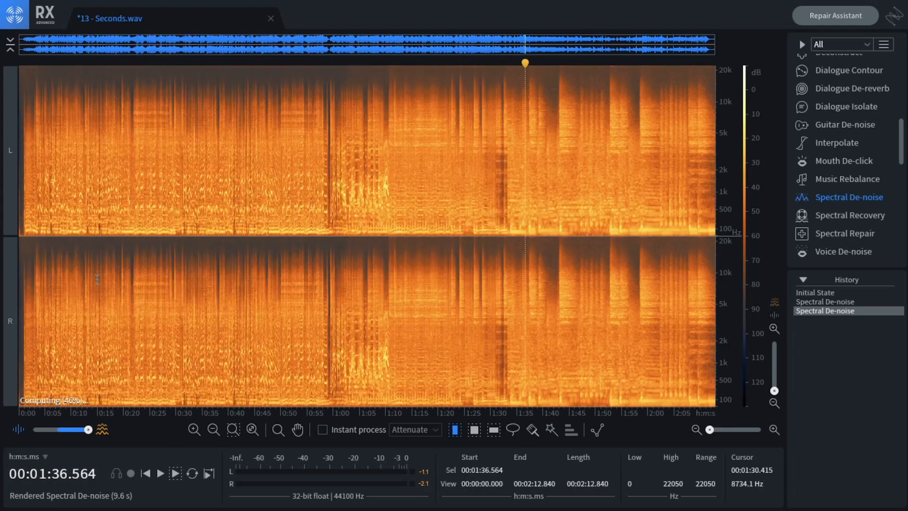
{"action": "key", "text": "ctrl+a"}
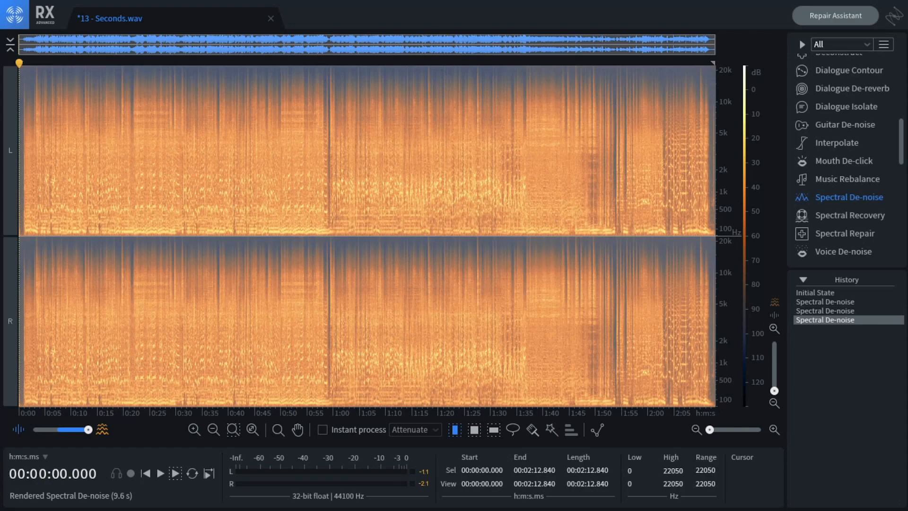
- Compare the second and third Spectral De-noise passes across the whole file, ending on the third
{"action": "left_click", "coordinate": [822, 312]}
{"action": "left_click", "coordinate": [825, 317]}
{"action": "left_click", "coordinate": [824, 313]}
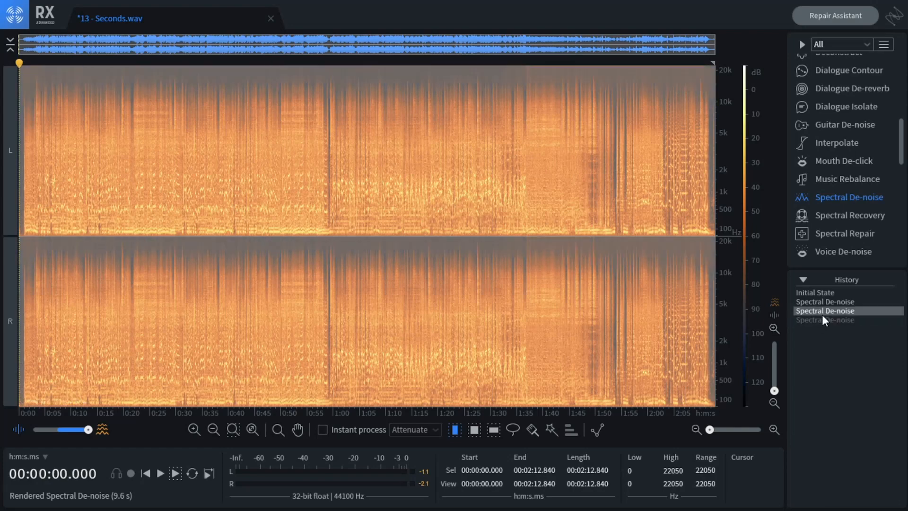
{"action": "left_click", "coordinate": [823, 318]}
{"action": "left_click", "coordinate": [823, 313]}
{"action": "left_click", "coordinate": [821, 318]}
- Select about the first 1.2 seconds of the recording and compare the last two de-noise passes on the opening
{"action": "left_click", "coordinate": [36, 290]}
{"action": "scroll", "coordinate": [38, 284], "scroll_direction": "up", "scroll_amount": 10}
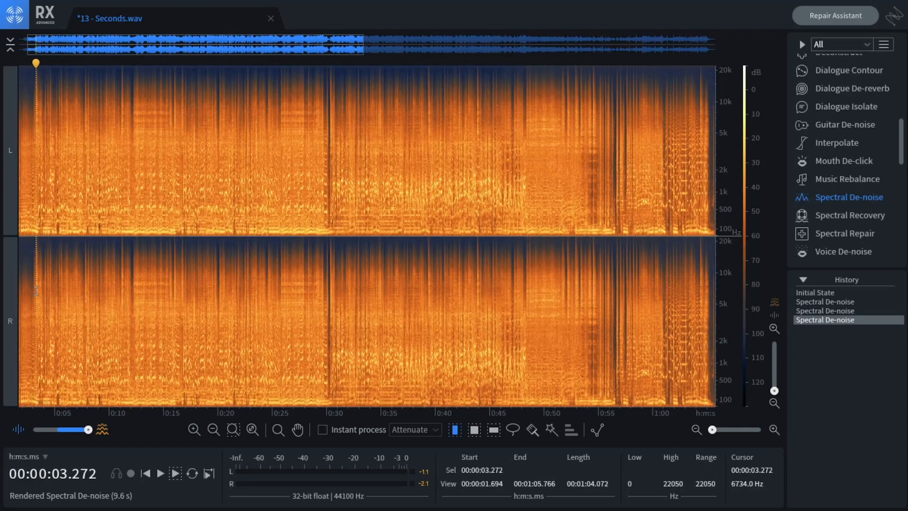
{"action": "scroll", "coordinate": [216, 285], "scroll_direction": "down", "scroll_amount": 5}
{"action": "left_click_drag", "start_coordinate": [61, 312], "coordinate": [19, 314]}
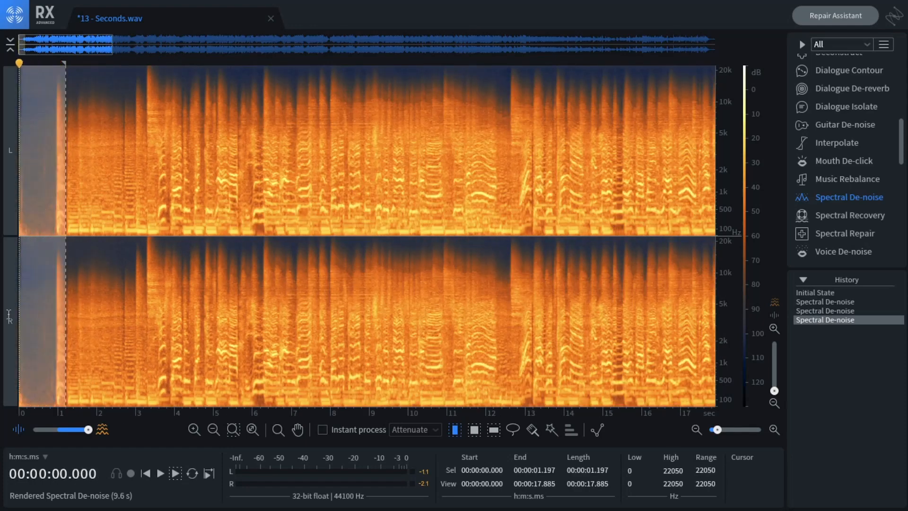
{"action": "left_click", "coordinate": [808, 311]}
{"action": "left_click", "coordinate": [800, 318]}
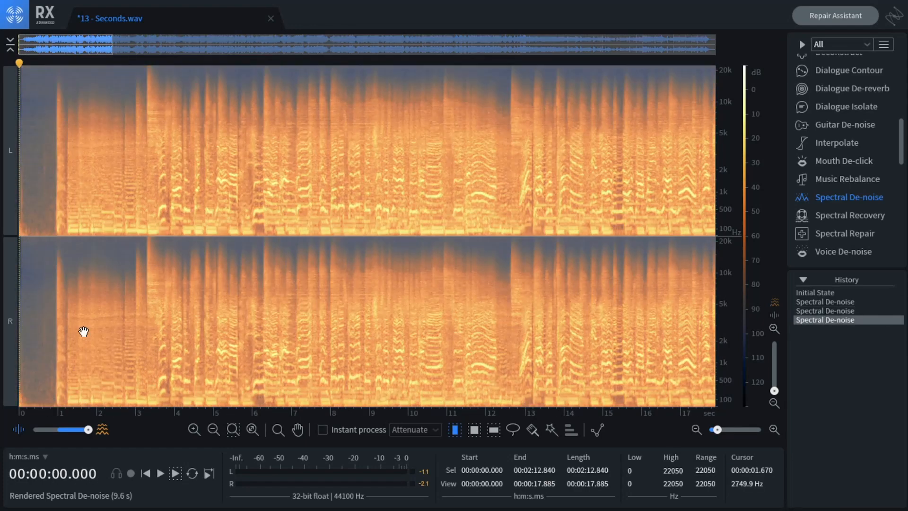
- Play the recording from its start with the third de-noise pass applied, then stop playback
{"action": "left_click", "coordinate": [53, 331]}
{"action": "scroll", "coordinate": [32, 330], "scroll_direction": "up", "scroll_amount": 3}
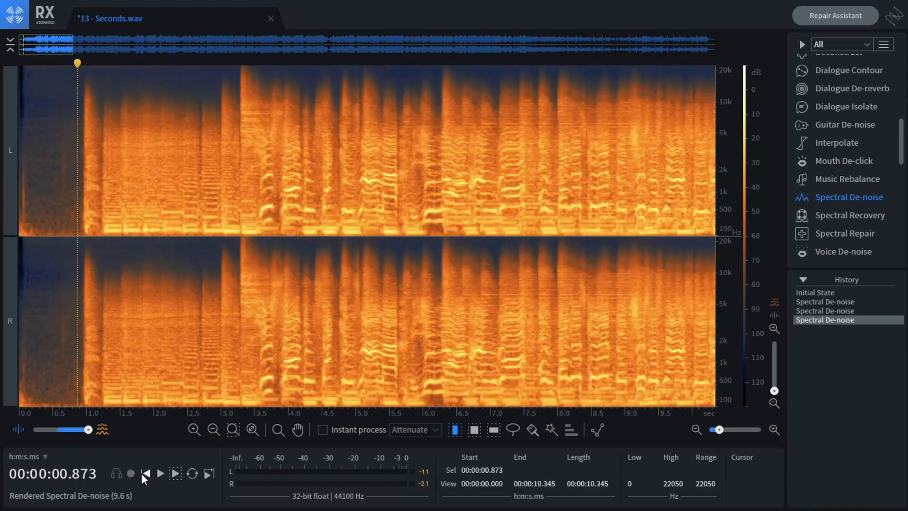
{"action": "left_click", "coordinate": [142, 473]}
{"action": "left_click", "coordinate": [162, 473]}
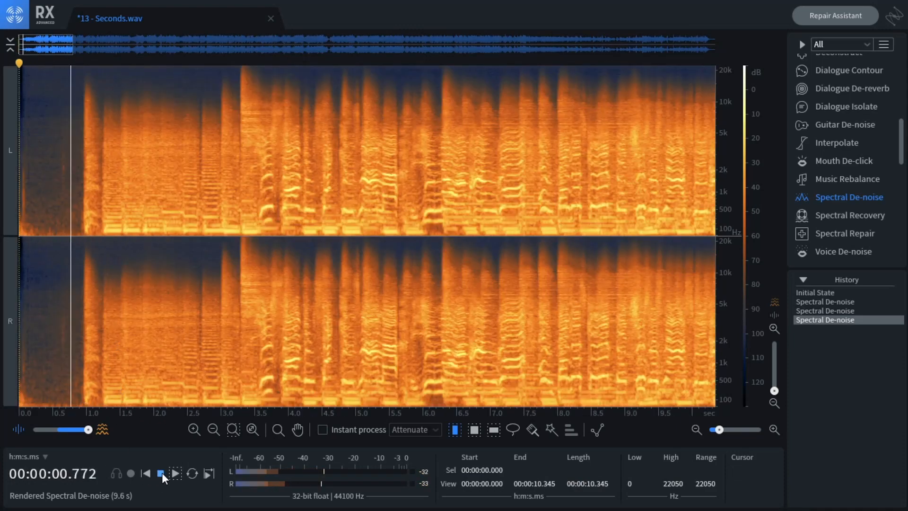
{"action": "scroll", "coordinate": [108, 351], "scroll_direction": "down", "scroll_amount": 4}
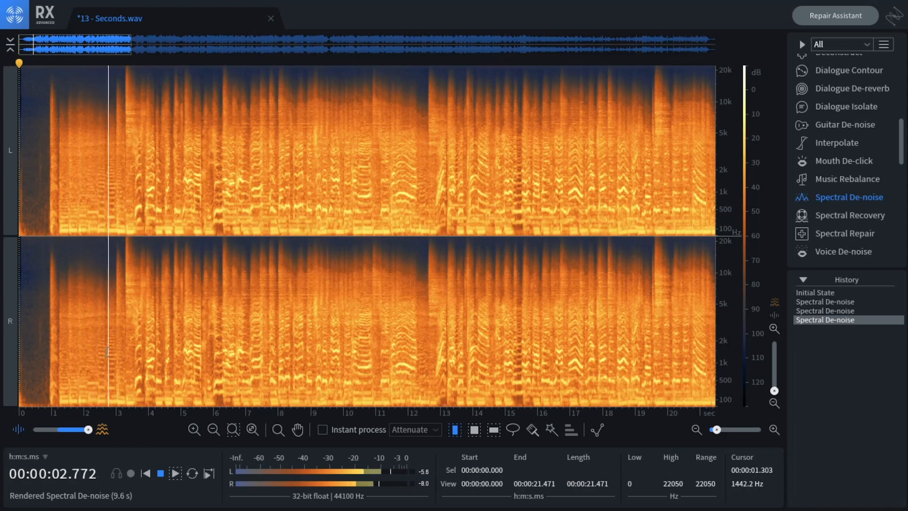
{"action": "scroll", "coordinate": [140, 245], "scroll_direction": "down", "scroll_amount": 2}
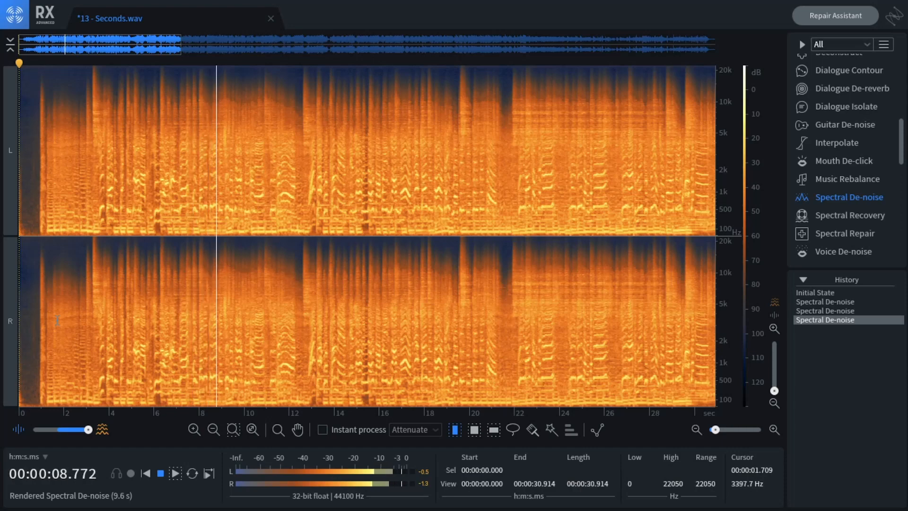
{"action": "scroll", "coordinate": [57, 320], "scroll_direction": "down", "scroll_amount": 3}
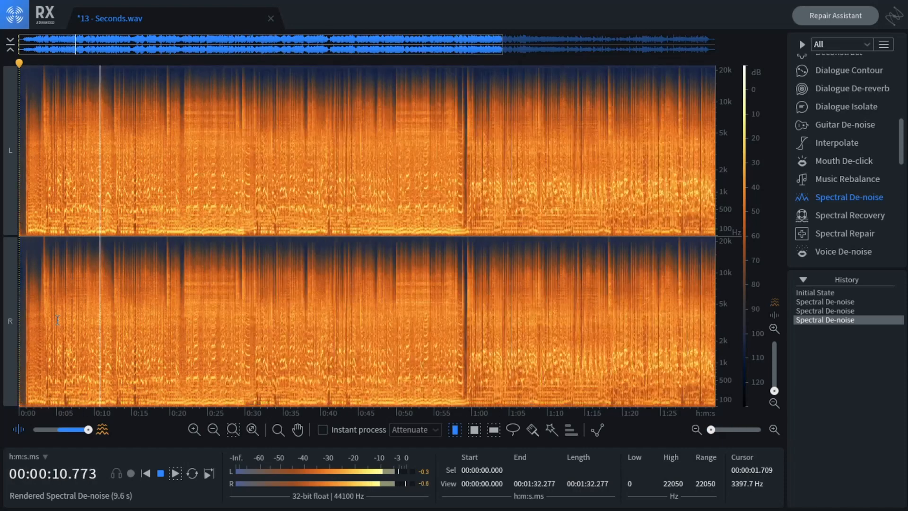
{"action": "scroll", "coordinate": [58, 320], "scroll_direction": "down", "scroll_amount": 2}
{"action": "left_click", "coordinate": [160, 473]}
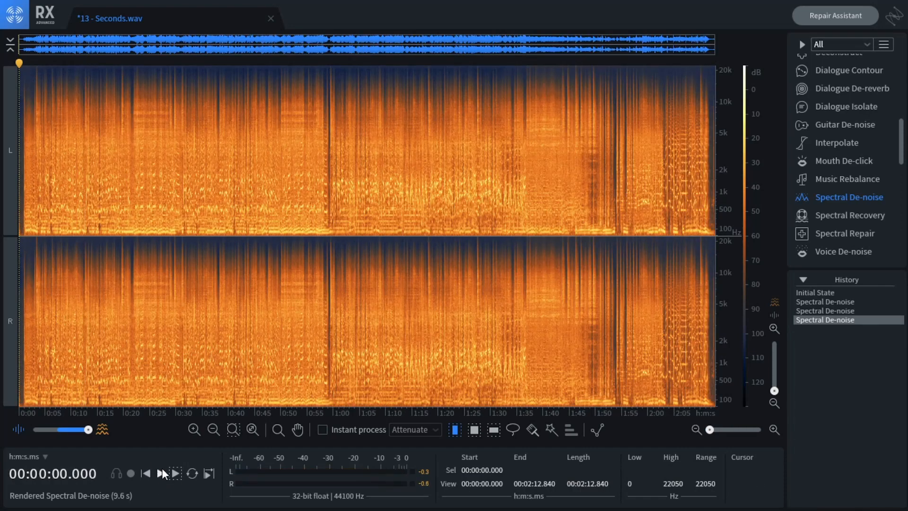
- Compare the last two de-noise passes once more, return to the third pass and clear the selection
{"action": "left_click", "coordinate": [817, 311]}
{"action": "left_click", "coordinate": [815, 318]}
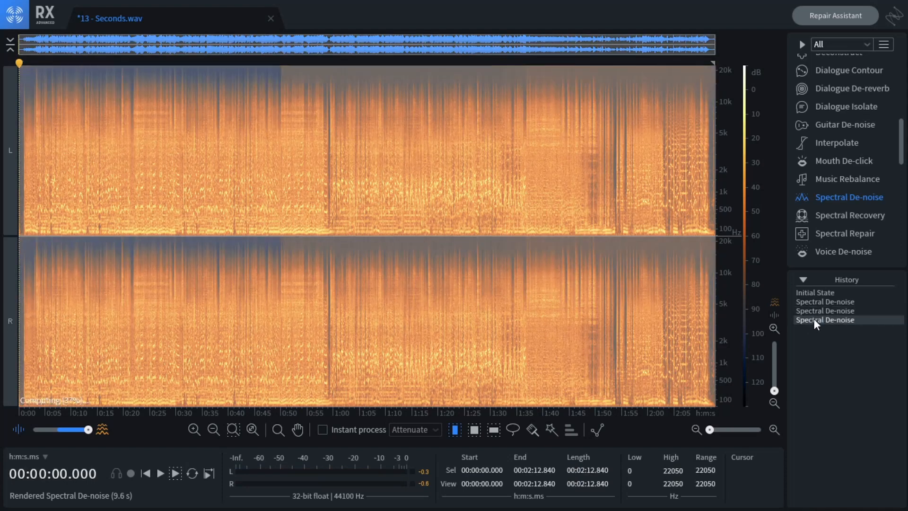
{"action": "left_click", "coordinate": [276, 286]}
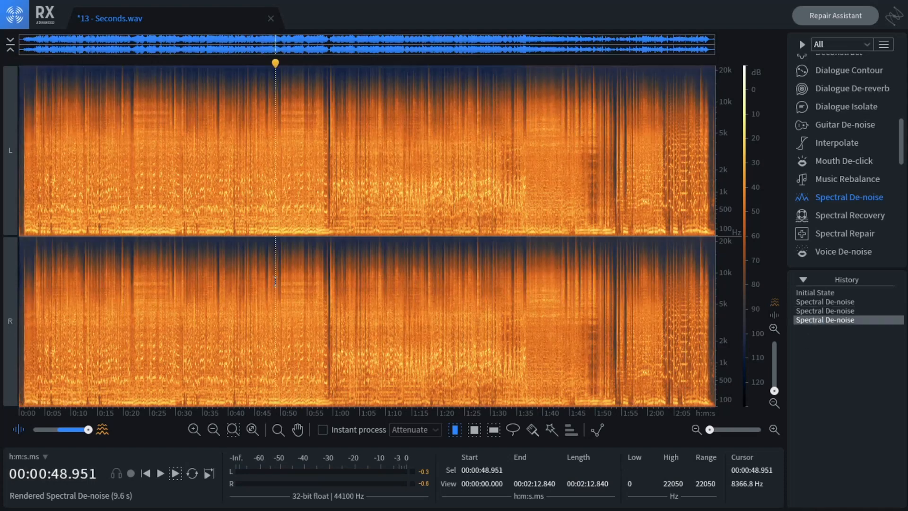
- Select the recording's ending from about 2:10.0 to the end of the file and play the selection
{"action": "left_click", "coordinate": [704, 329]}
{"action": "left_click", "coordinate": [707, 347]}
{"action": "scroll", "coordinate": [708, 348], "scroll_direction": "up", "scroll_amount": 12}
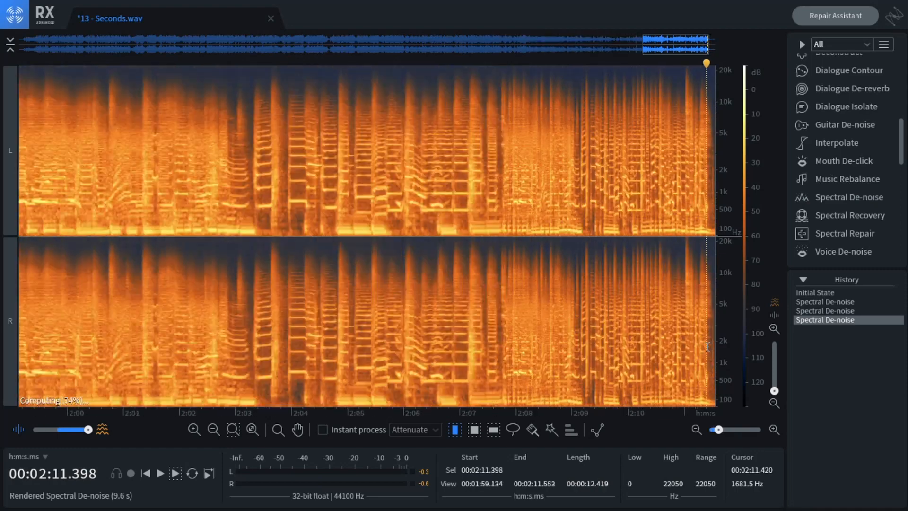
{"action": "scroll", "coordinate": [708, 347], "scroll_direction": "up", "scroll_amount": 8}
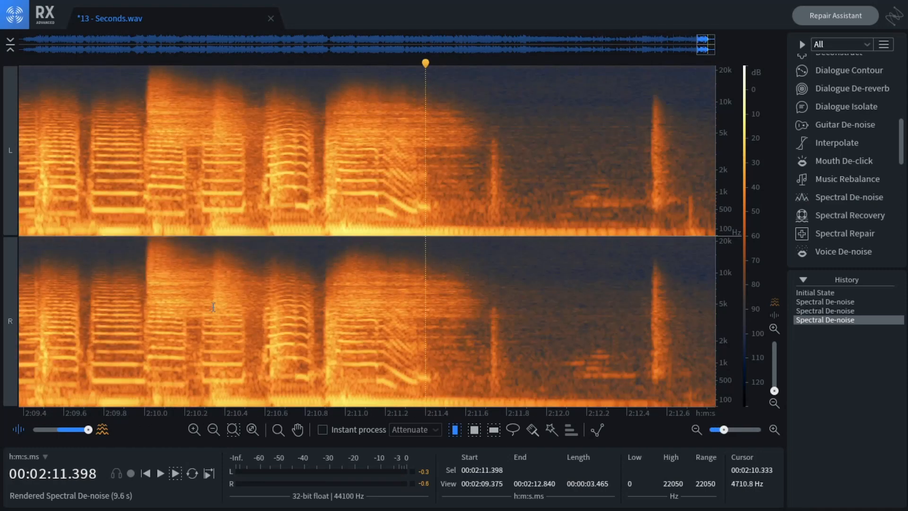
{"action": "left_click_drag", "start_coordinate": [318, 321], "coordinate": [715, 314]}
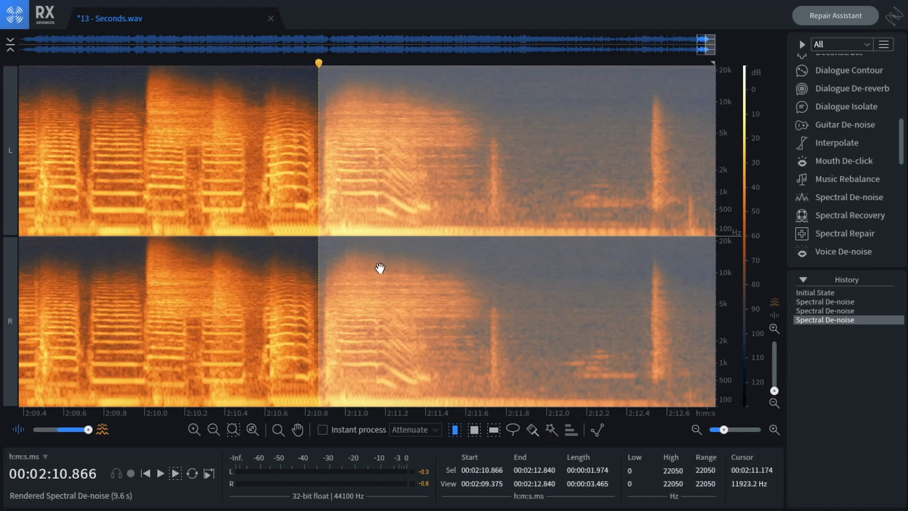
{"action": "scroll", "coordinate": [308, 303], "scroll_direction": "down", "scroll_amount": 1}
{"action": "left_click", "coordinate": [253, 332]}
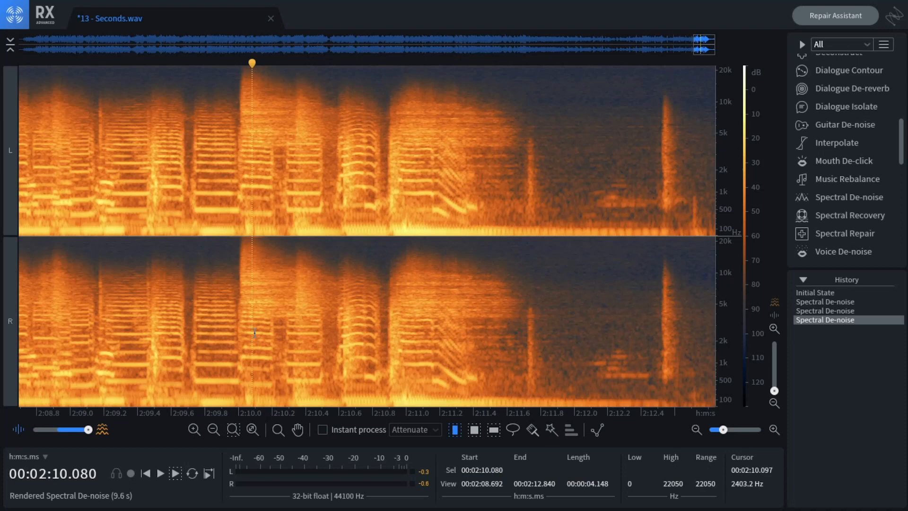
{"action": "left_click", "coordinate": [239, 306]}
{"action": "left_click_drag", "start_coordinate": [243, 305], "coordinate": [717, 308]}
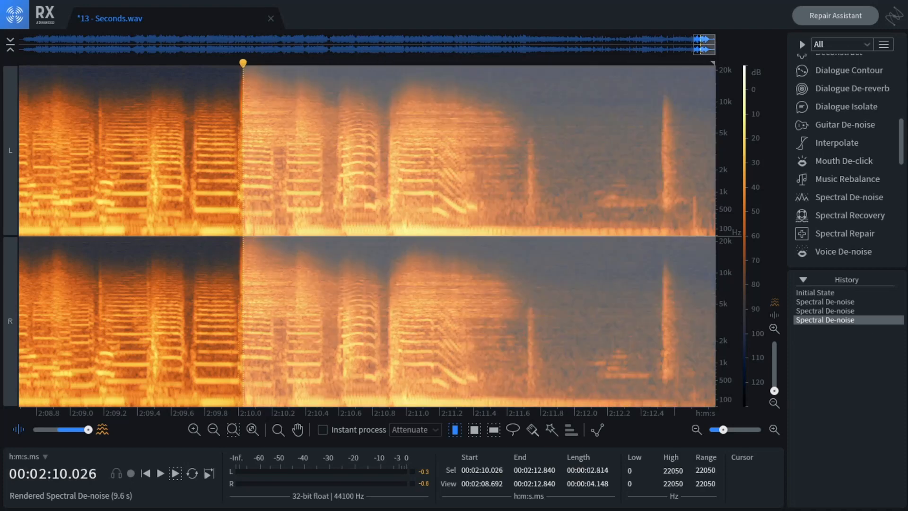
{"action": "left_click", "coordinate": [176, 473]}
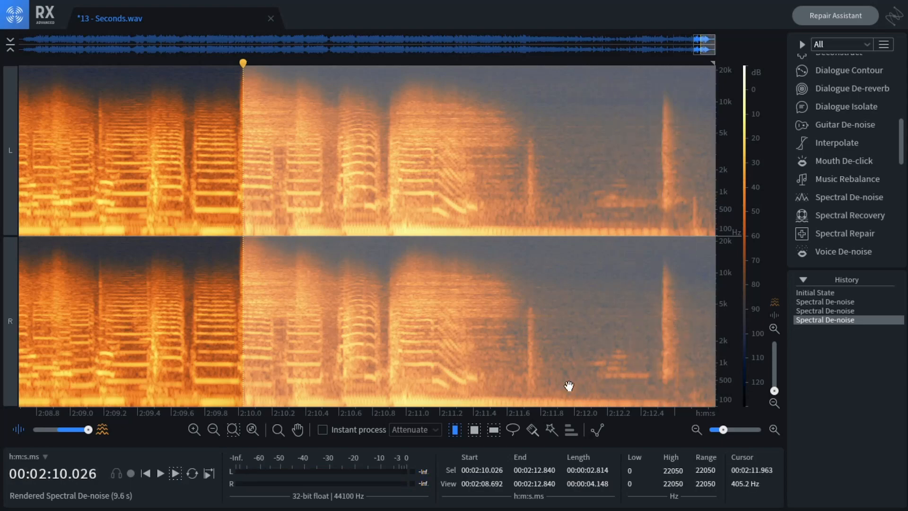
- Paint a Brush selection over the vertical click at about 2:11.7 in both channels, covering roughly 270 Hz to 6.7 kHz
{"action": "left_click", "coordinate": [625, 331]}
{"action": "scroll", "coordinate": [621, 331], "scroll_direction": "up", "scroll_amount": 5}
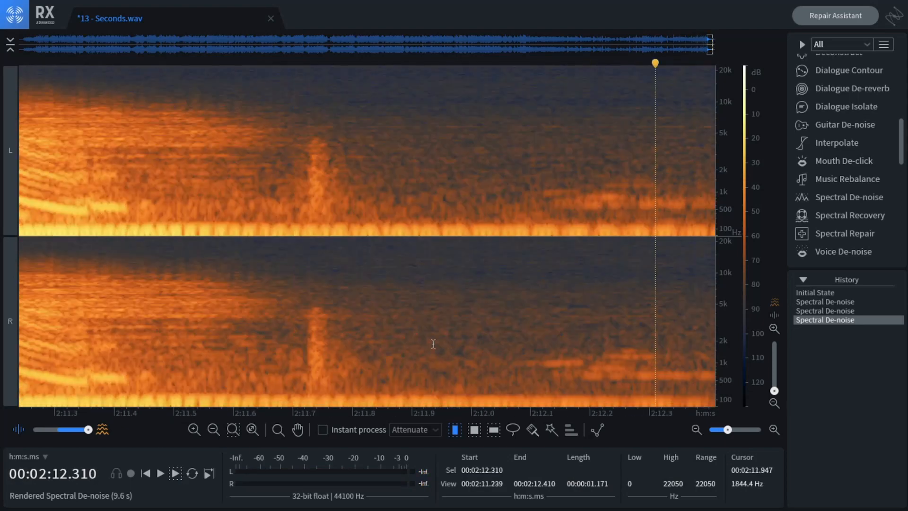
{"action": "left_click", "coordinate": [531, 430]}
{"action": "mouse_move", "coordinate": [404, 311]}
{"action": "left_mouse_down"}
{"action": "mouse_move", "coordinate": [406, 383]}
{"action": "mouse_move", "coordinate": [419, 328]}
{"action": "mouse_move", "coordinate": [402, 302]}
{"action": "mouse_move", "coordinate": [408, 338]}
{"action": "left_mouse_up"}
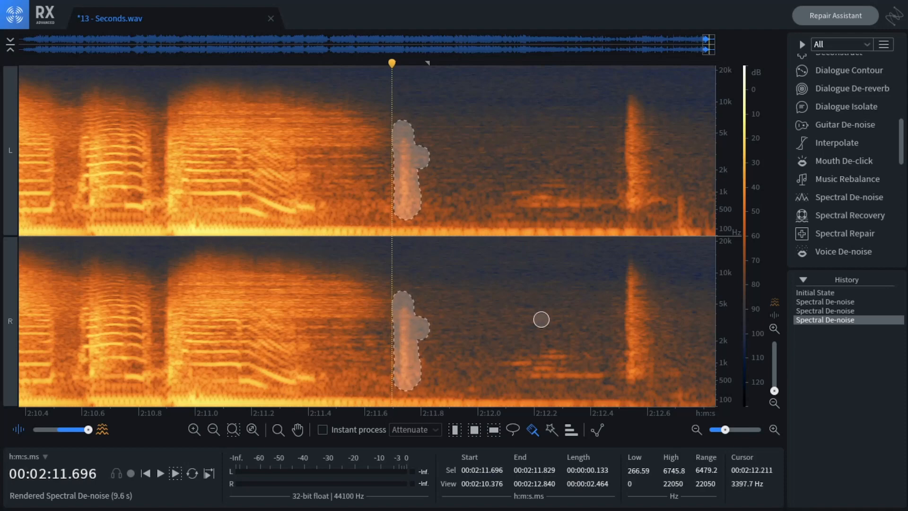
- Try Spectral Repair's Attenuate on the painted click at about 2:11.7, and revert to the third Spectral De-noise pass
{"action": "left_click", "coordinate": [855, 232]}
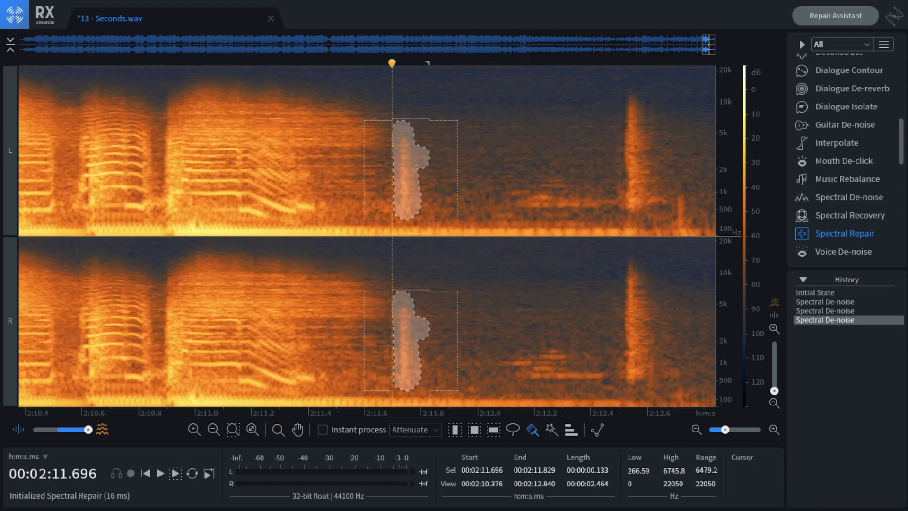
{"action": "key", "text": "Return"}
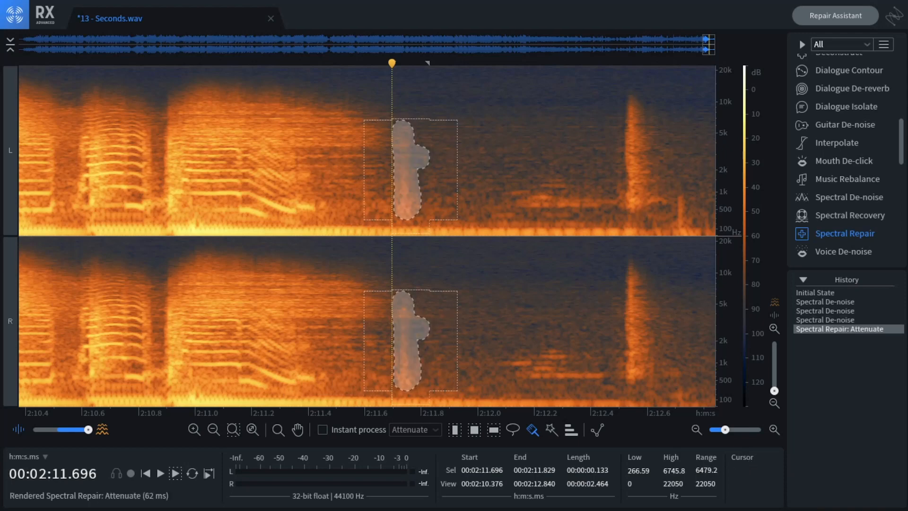
{"action": "left_click", "coordinate": [809, 320]}
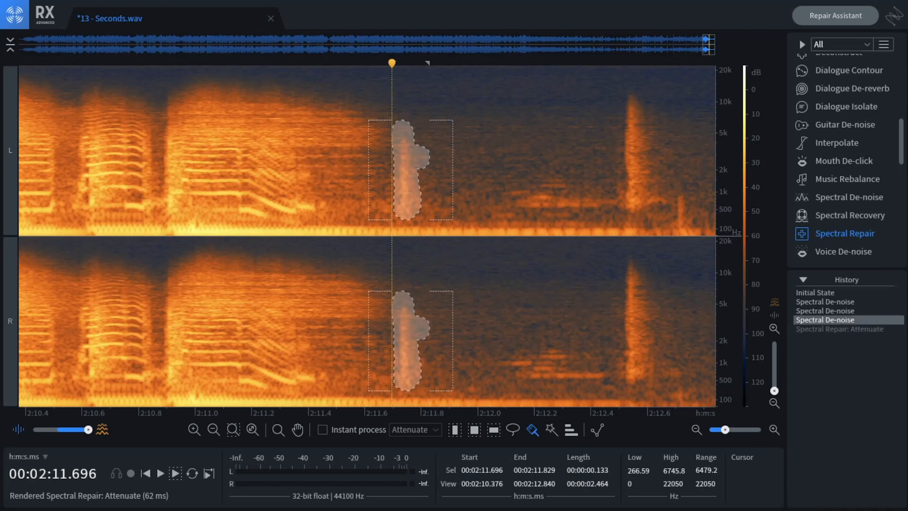
- Remove the painted click at about 2:11.7 with Spectral Repair's Replace mode and play the result from about 2:11.2
{"action": "key", "text": "Return"}
{"action": "left_click", "coordinate": [312, 332]}
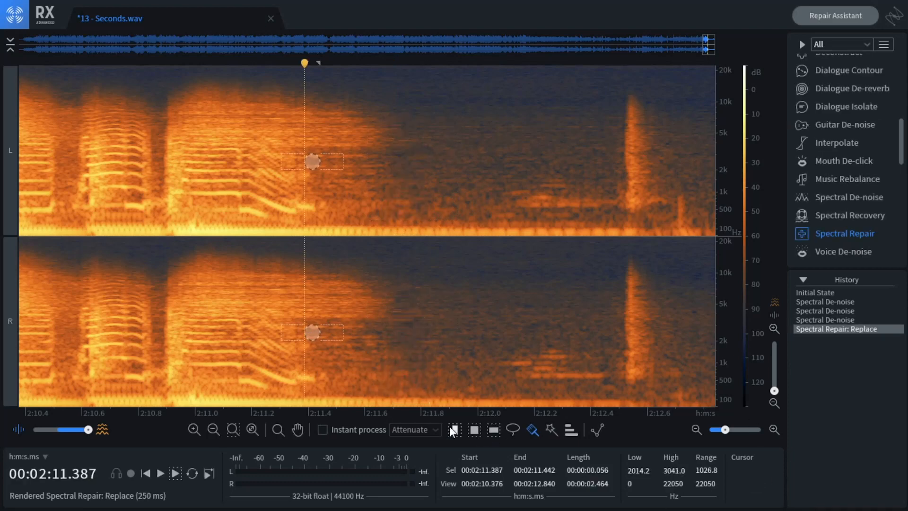
{"action": "left_click", "coordinate": [453, 428]}
{"action": "left_click", "coordinate": [241, 379]}
{"action": "left_click", "coordinate": [176, 472]}
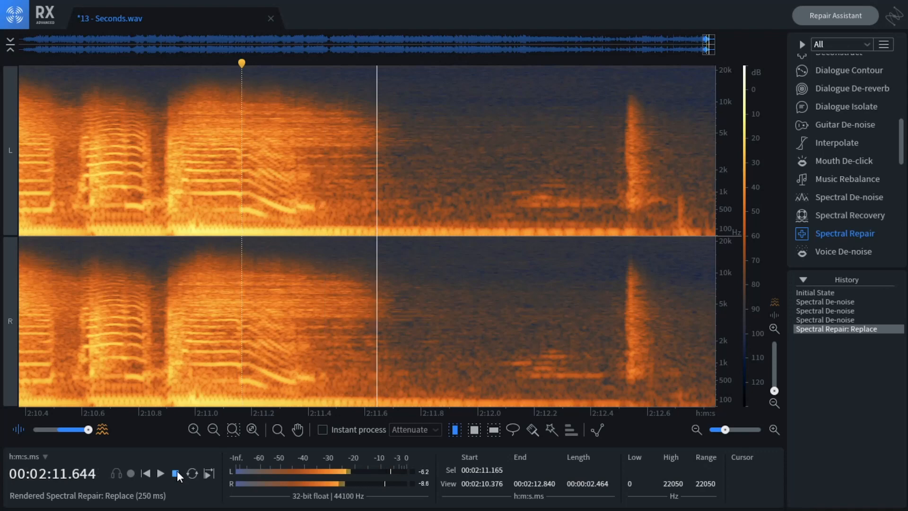
{"action": "left_click", "coordinate": [177, 472]}
- Select about 2:12.50 to 2:12.75 across all frequencies, repair it with Replace, and play the ending from 2:11.6
{"action": "scroll", "coordinate": [163, 303], "scroll_direction": "down", "scroll_amount": 2}
{"action": "left_click", "coordinate": [533, 428]}
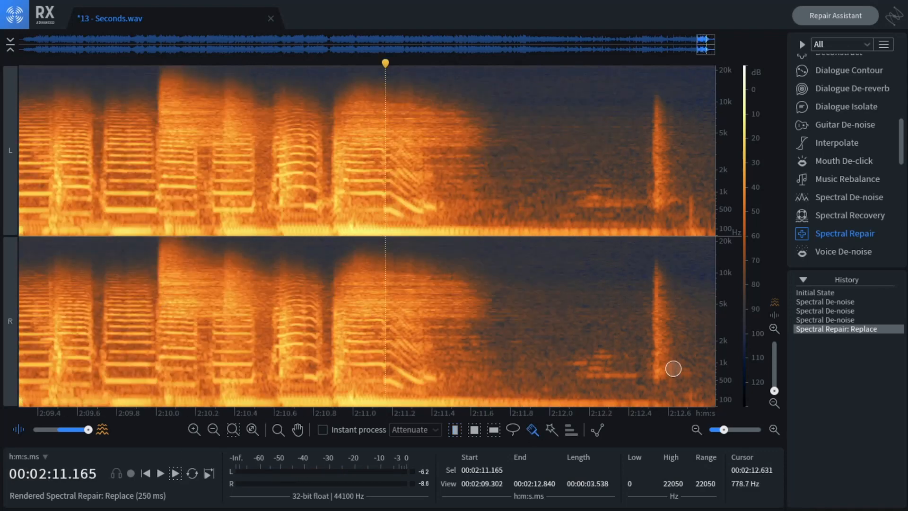
{"action": "left_click", "coordinate": [453, 429]}
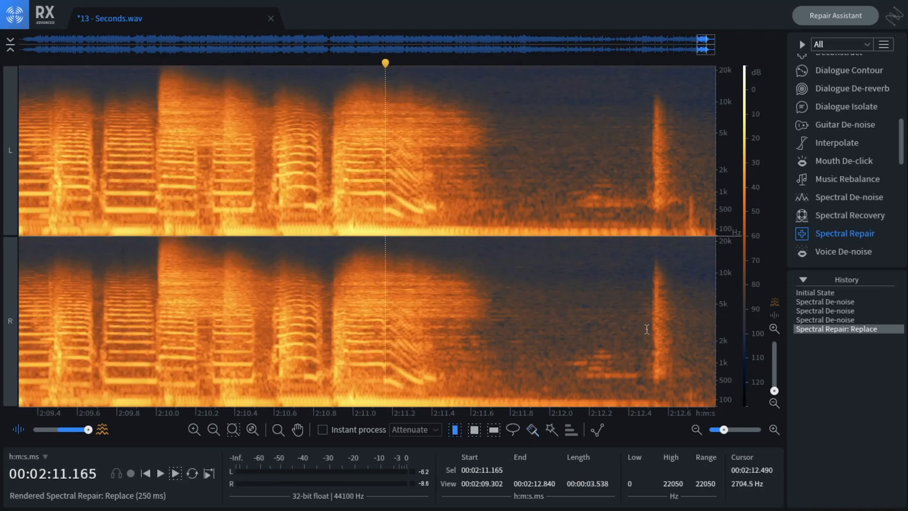
{"action": "left_click_drag", "start_coordinate": [648, 327], "coordinate": [699, 323]}
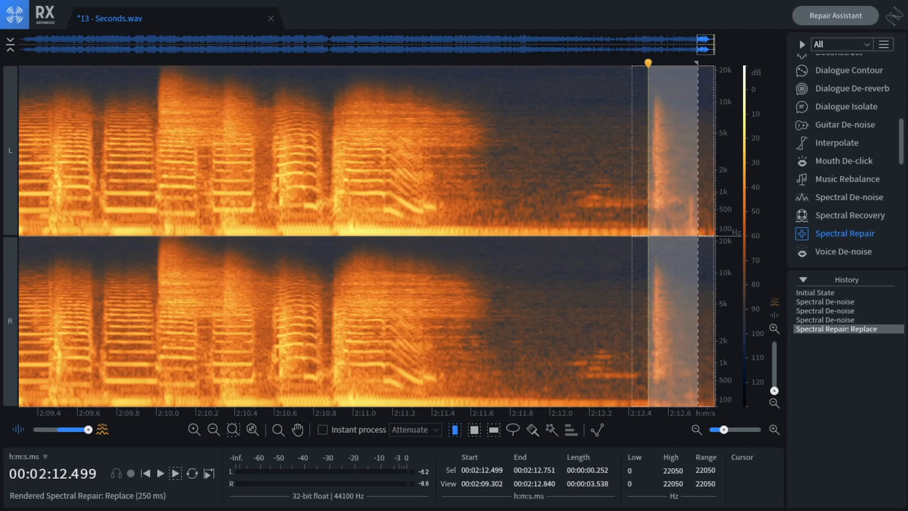
{"action": "key", "text": "Return"}
{"action": "left_click", "coordinate": [471, 298]}
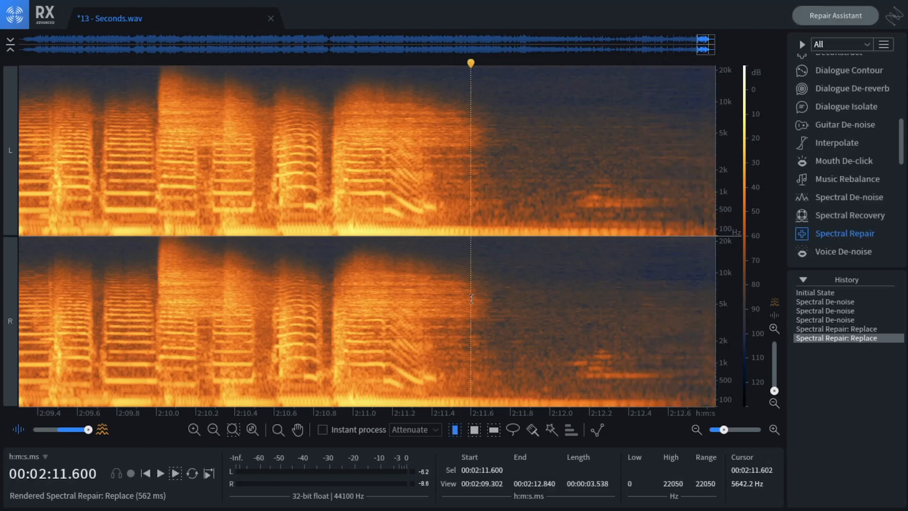
{"action": "left_click", "coordinate": [180, 476]}
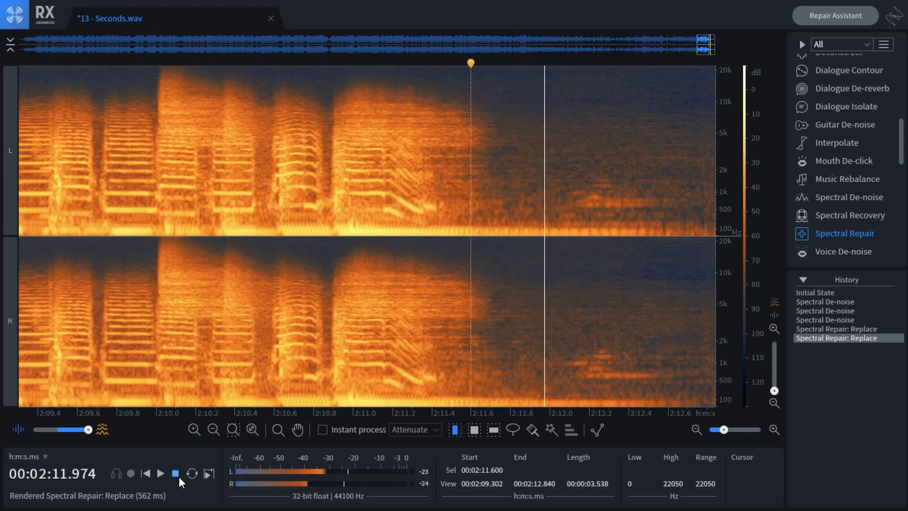
- Brush over the faint noise from about 2:12.07 to 2:12.60, roughly 430 Hz to 1.65 kHz, and repair it with Replace
{"action": "scroll", "coordinate": [635, 331], "scroll_direction": "up", "scroll_amount": 1}
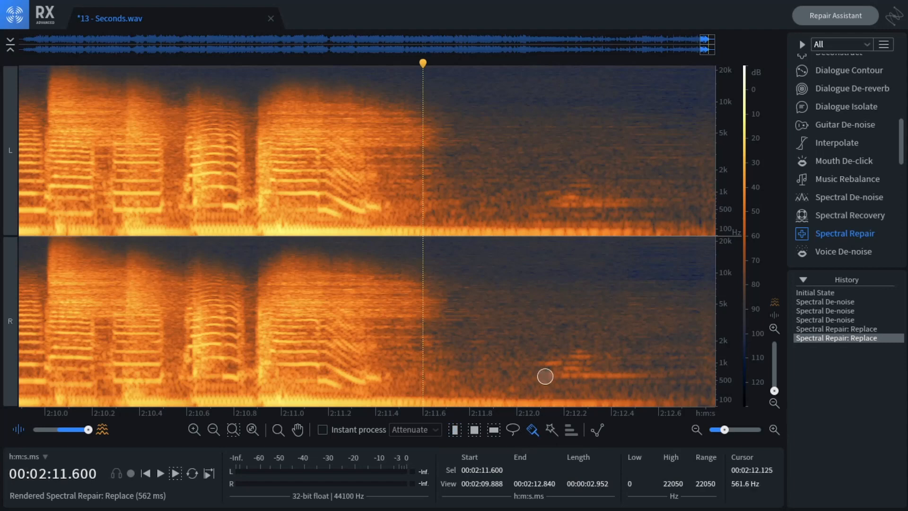
{"action": "mouse_move", "coordinate": [542, 365]}
{"action": "left_mouse_down"}
{"action": "mouse_move", "coordinate": [585, 361]}
{"action": "mouse_move", "coordinate": [585, 374]}
{"action": "mouse_move", "coordinate": [655, 374]}
{"action": "left_mouse_up"}
{"action": "left_click", "coordinate": [671, 497]}
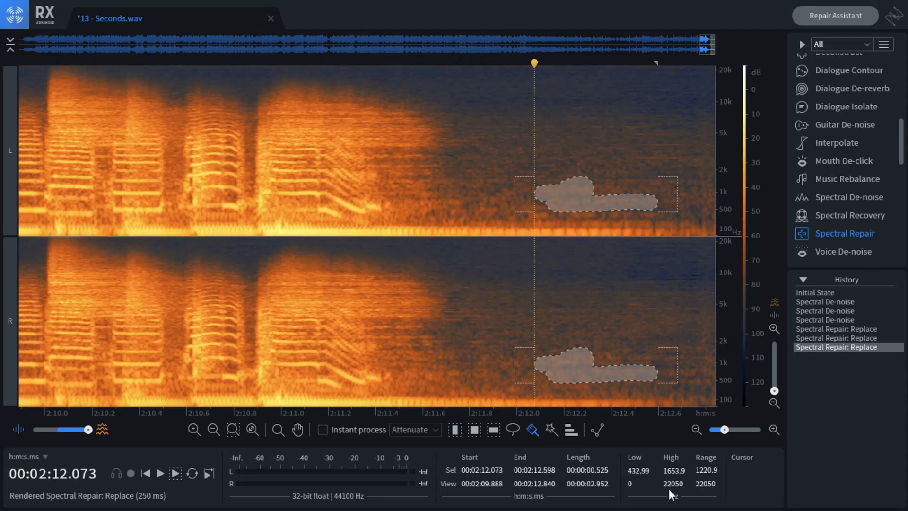
{"action": "left_click", "coordinate": [452, 431]}
{"action": "left_click", "coordinate": [370, 344]}
{"action": "scroll", "coordinate": [370, 343], "scroll_direction": "down", "scroll_amount": 10}
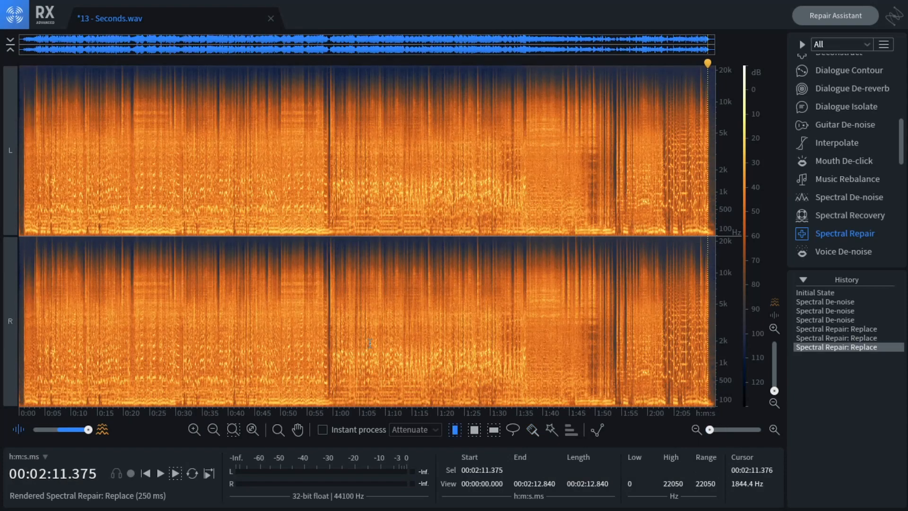
{"action": "left_click", "coordinate": [271, 344]}
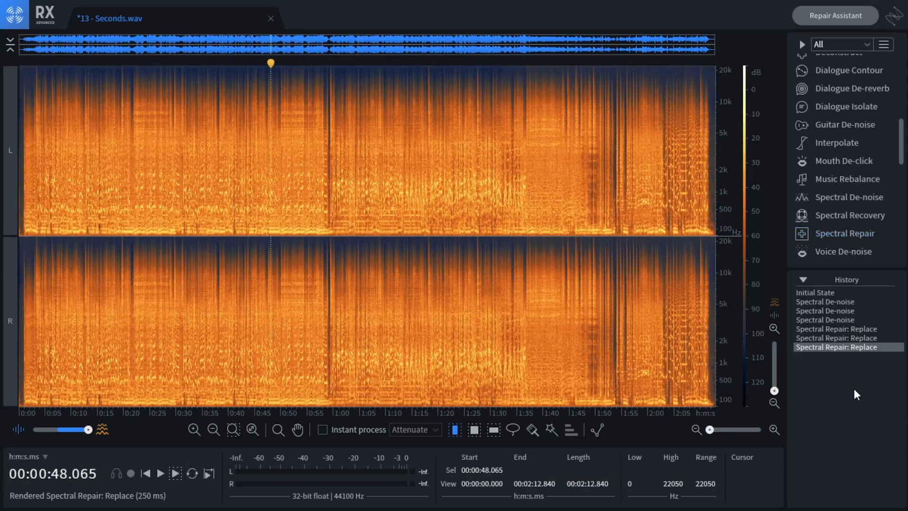
- Select the whole file in waveform view and render Normalize, Phase and a second Normalize on it
{"action": "key", "text": "ctrl+a"}
{"action": "left_click_drag", "start_coordinate": [88, 430], "coordinate": [33, 430]}
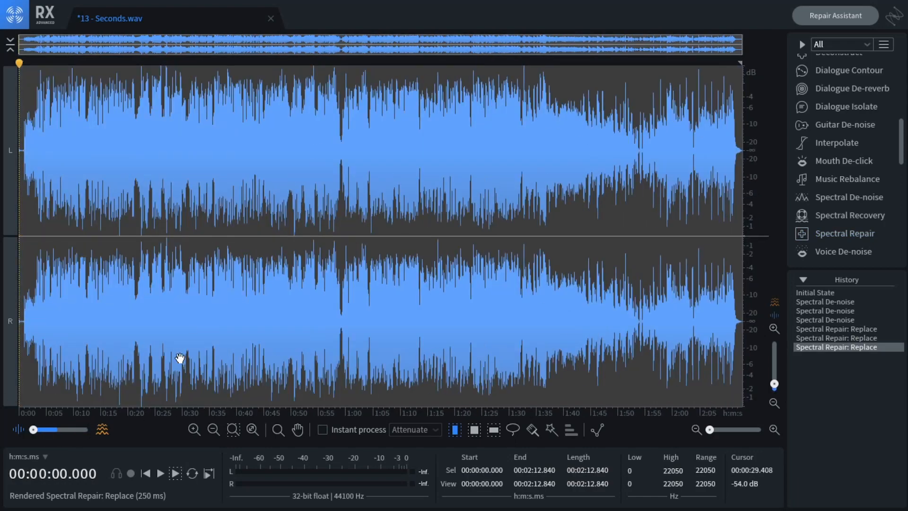
{"action": "scroll", "coordinate": [835, 204], "scroll_direction": "down", "scroll_amount": 5}
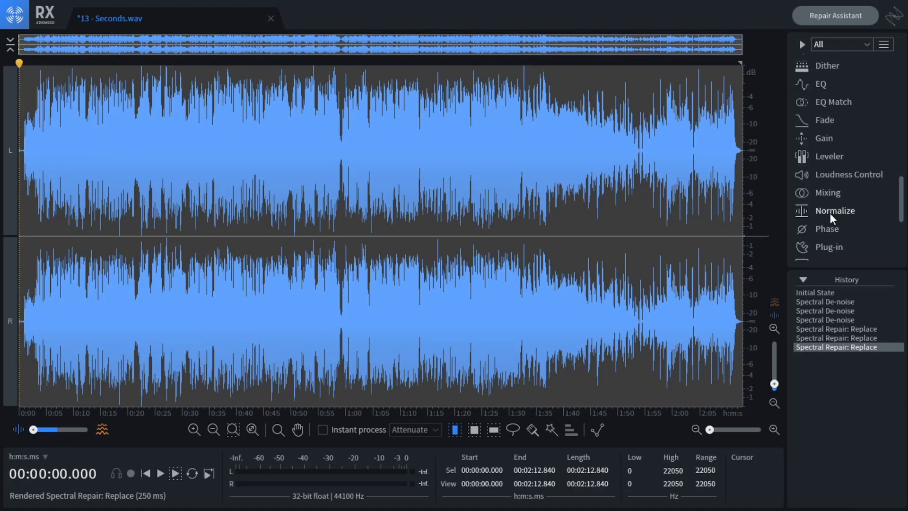
{"action": "left_click", "coordinate": [832, 211]}
{"action": "left_click", "coordinate": [833, 381]}
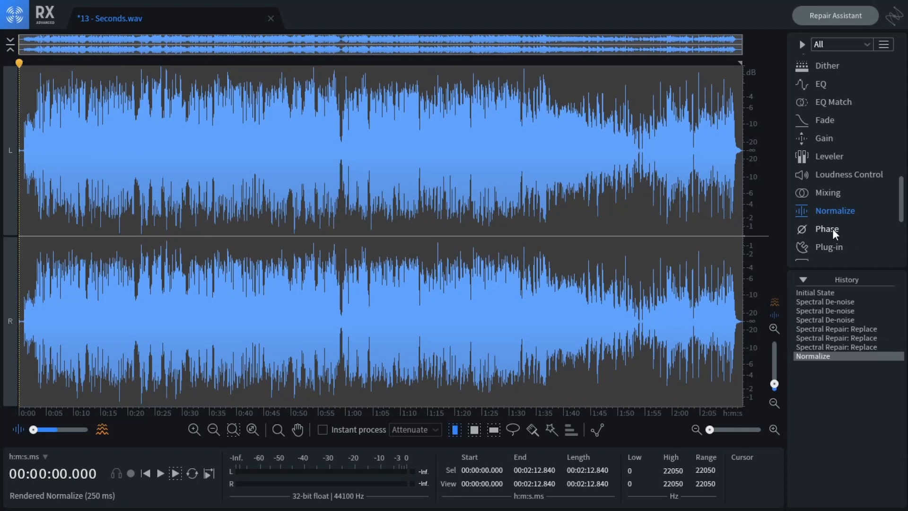
{"action": "left_click", "coordinate": [833, 381]}
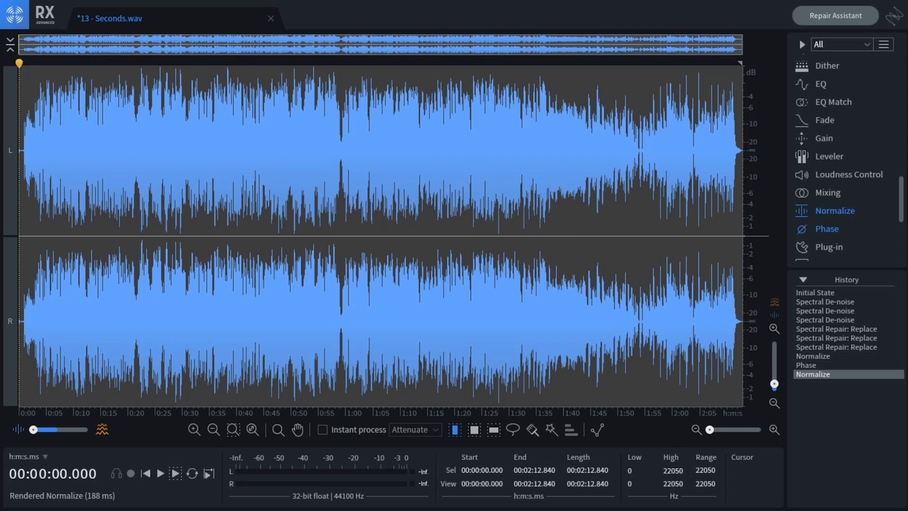
- Return the display to the spectrogram and clear the whole-file selection
{"action": "left_click_drag", "start_coordinate": [34, 430], "coordinate": [188, 425]}
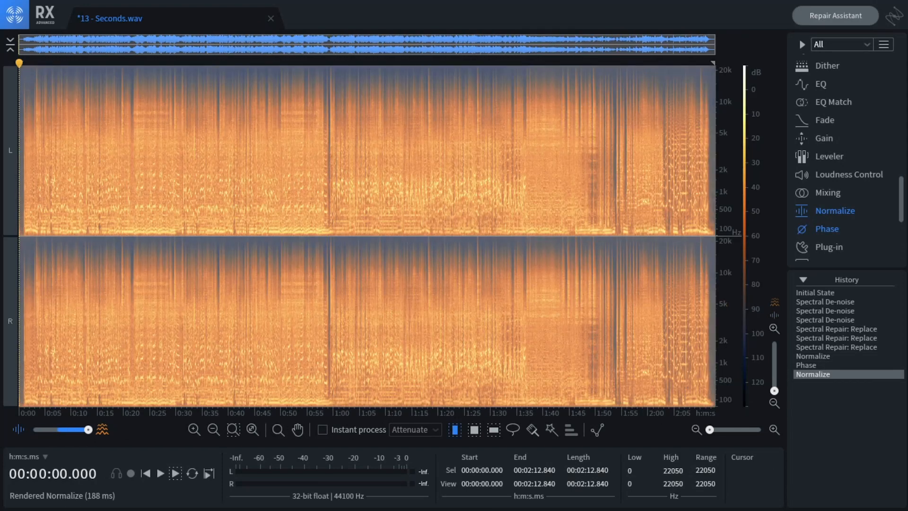
{"action": "left_click", "coordinate": [517, 284]}
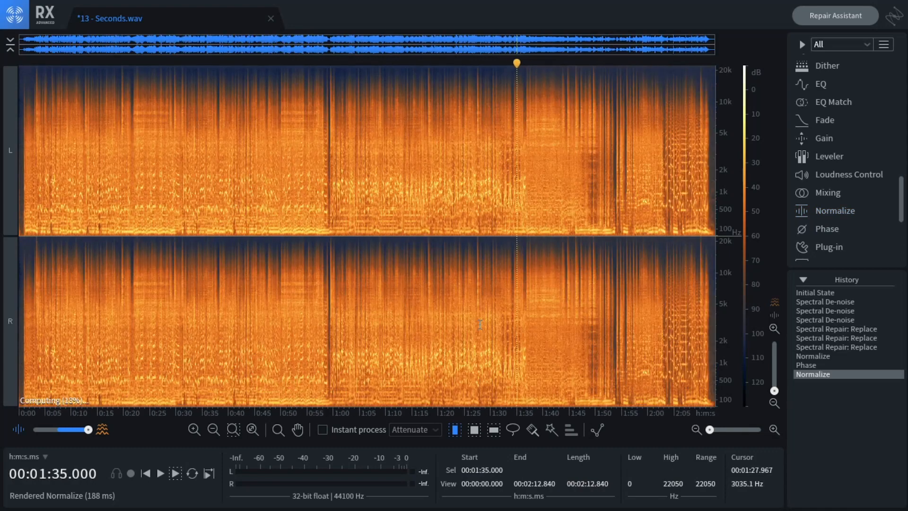
{"action": "double_click", "coordinate": [453, 318]}
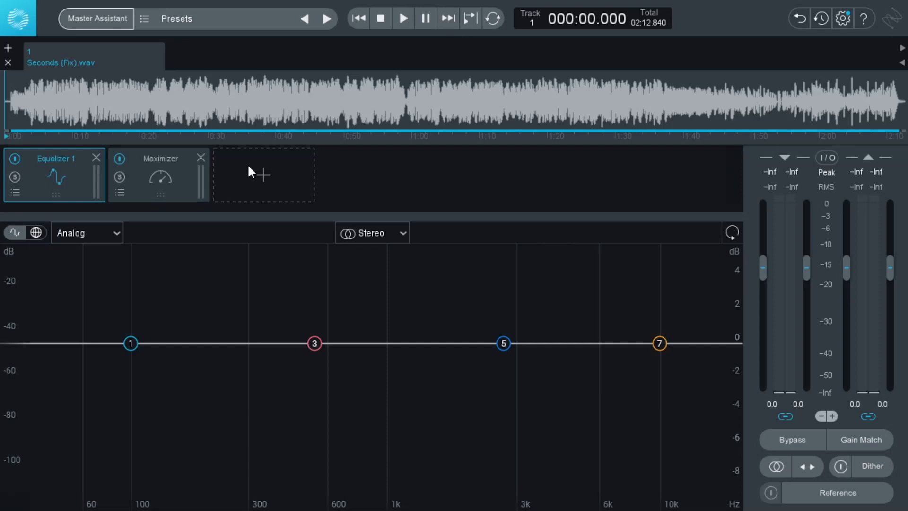
- Audition Seconds (Fix).wav in Ozone, and set the Maximizer to True Peak with a -0.1 dB ceiling and -1.0 dB threshold
{"action": "left_click", "coordinate": [402, 19]}
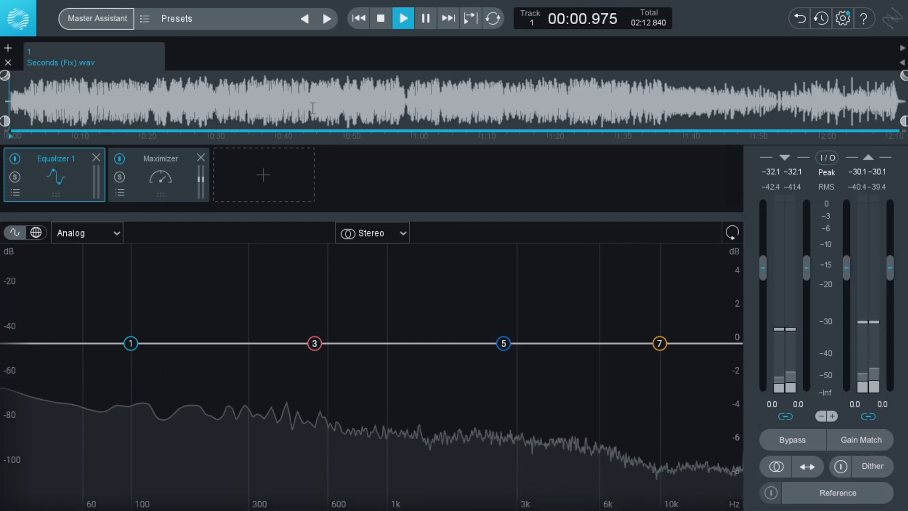
{"action": "left_click", "coordinate": [165, 174]}
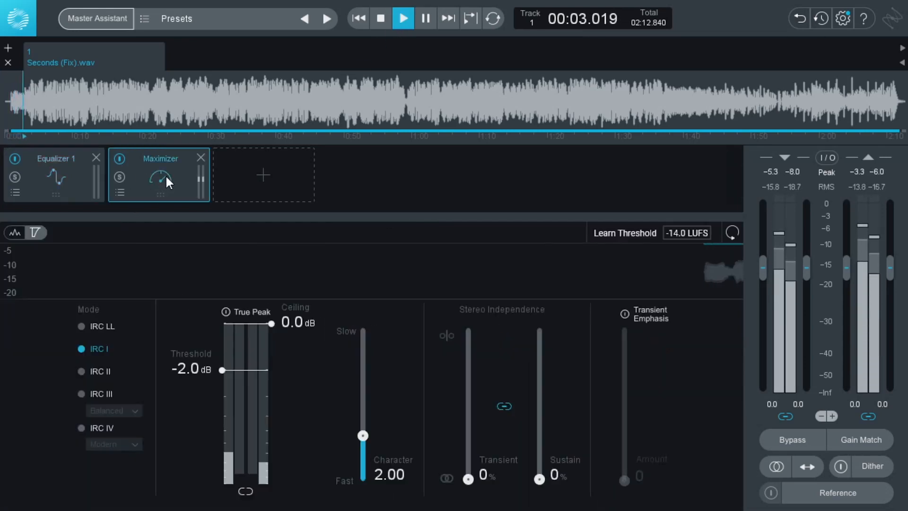
{"action": "left_click", "coordinate": [374, 25]}
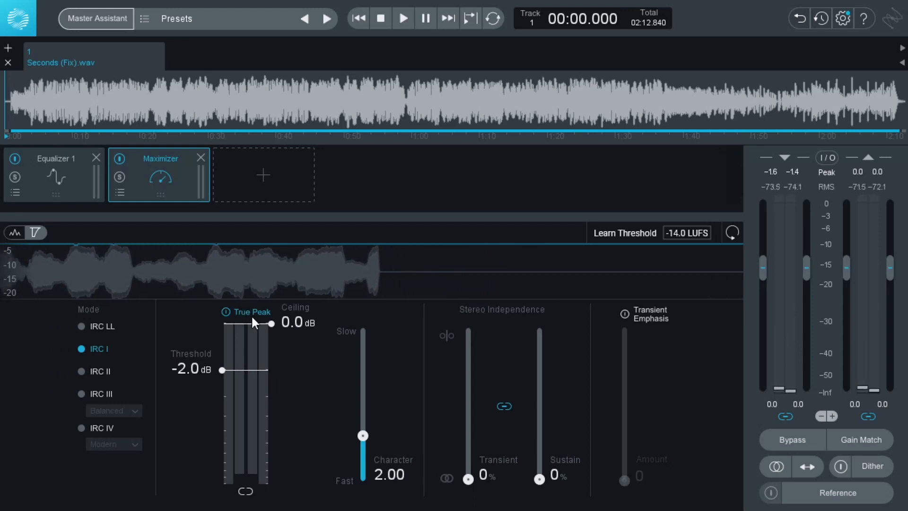
{"action": "left_click_drag", "start_coordinate": [252, 324], "coordinate": [251, 325]}
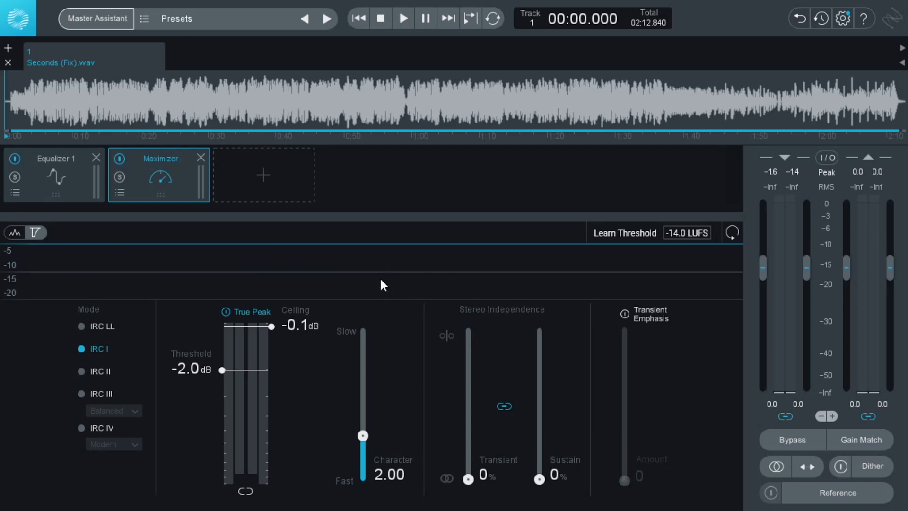
{"action": "left_click_drag", "start_coordinate": [251, 367], "coordinate": [261, 345]}
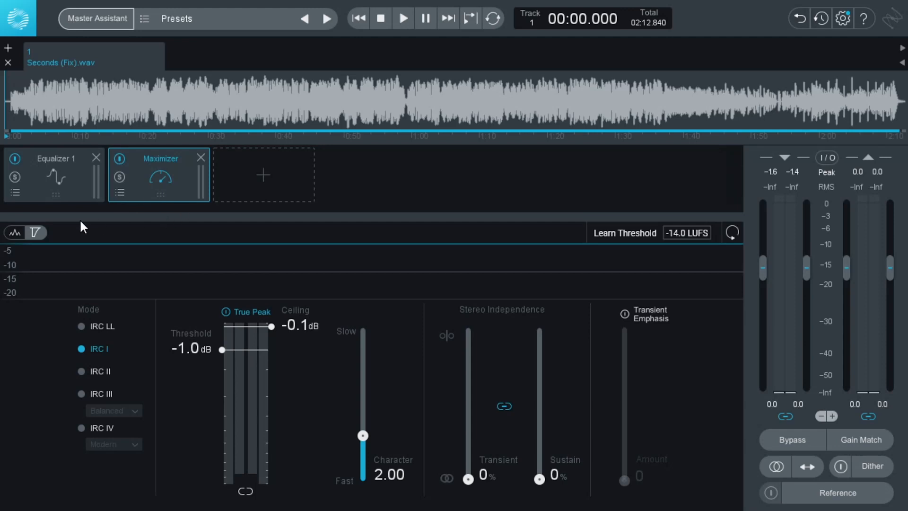
- Add an Imager ahead of the Maximizer, with four bands set to widths 2.2, 3.7, 8.1 and 21.5
{"action": "left_click", "coordinate": [49, 188]}
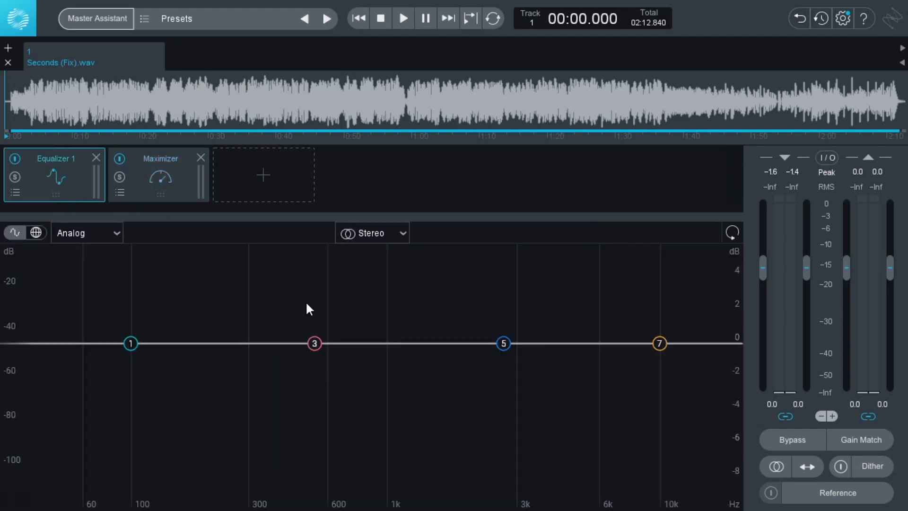
{"action": "left_click", "coordinate": [263, 188]}
{"action": "left_click", "coordinate": [258, 302]}
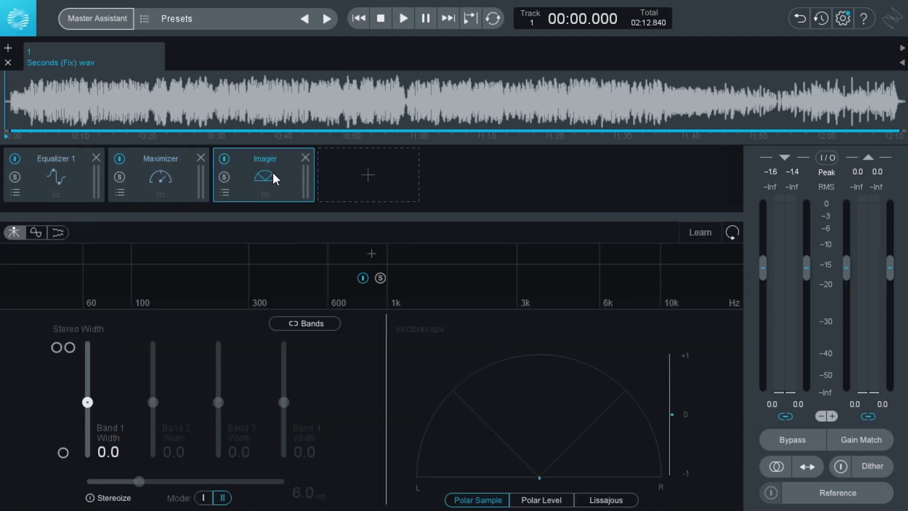
{"action": "left_click_drag", "start_coordinate": [272, 172], "coordinate": [166, 180]}
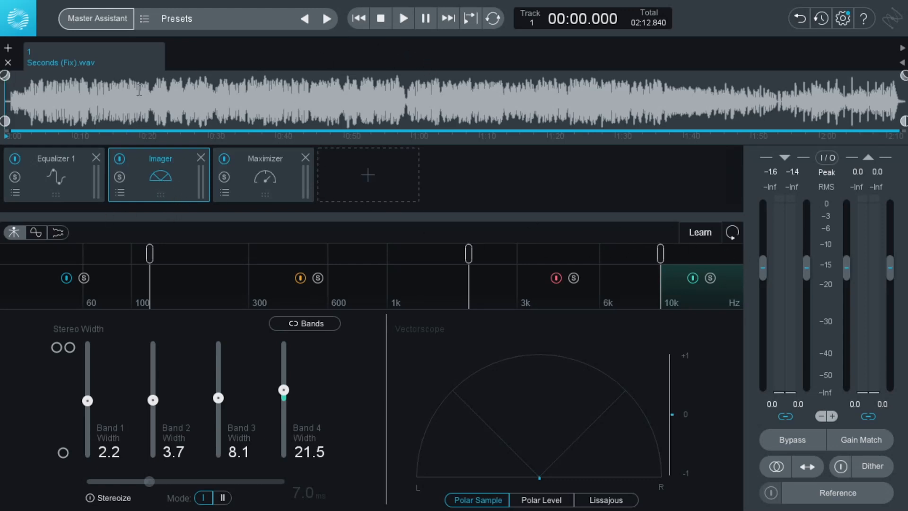
- Play the track from about 10 seconds in with the Imager active, then stop playback
{"action": "left_click", "coordinate": [71, 100]}
{"action": "left_click", "coordinate": [400, 21]}
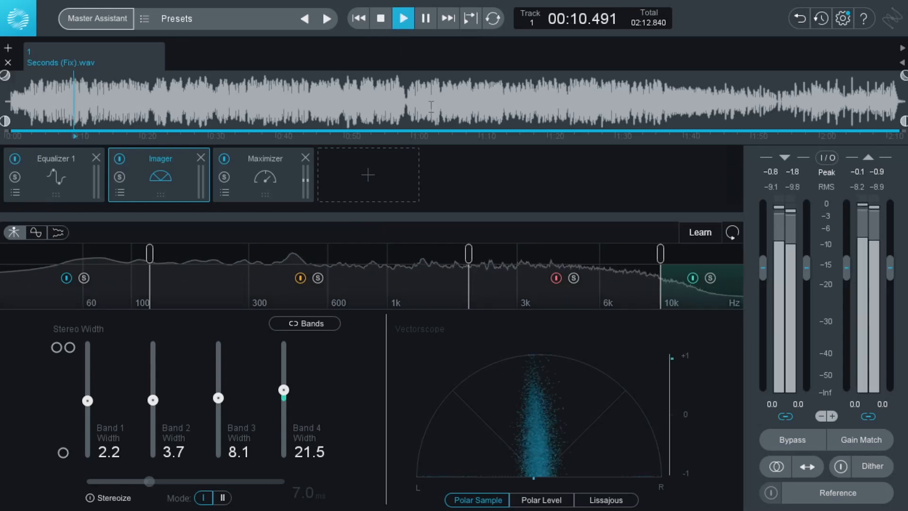
{"action": "left_click", "coordinate": [382, 17]}
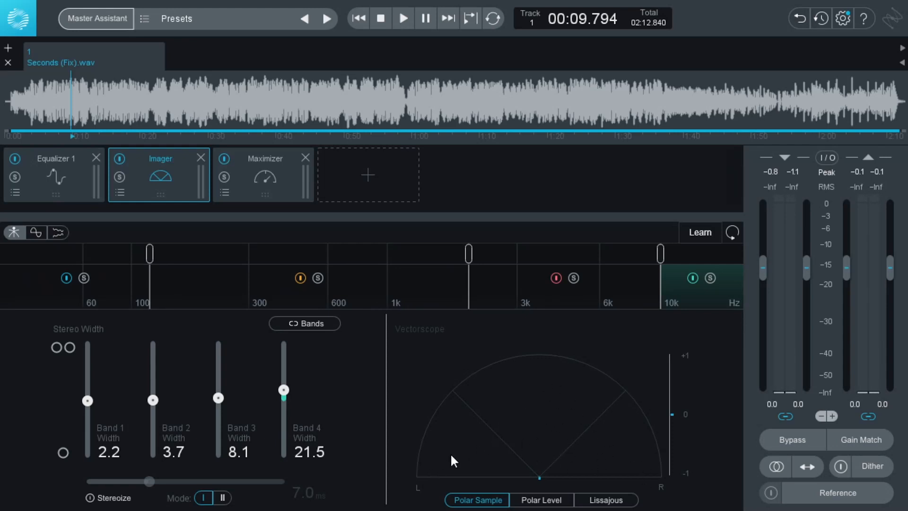
- Enable Stereoize in the Imager and set its amount to 12.0 ms
{"action": "left_click", "coordinate": [118, 496]}
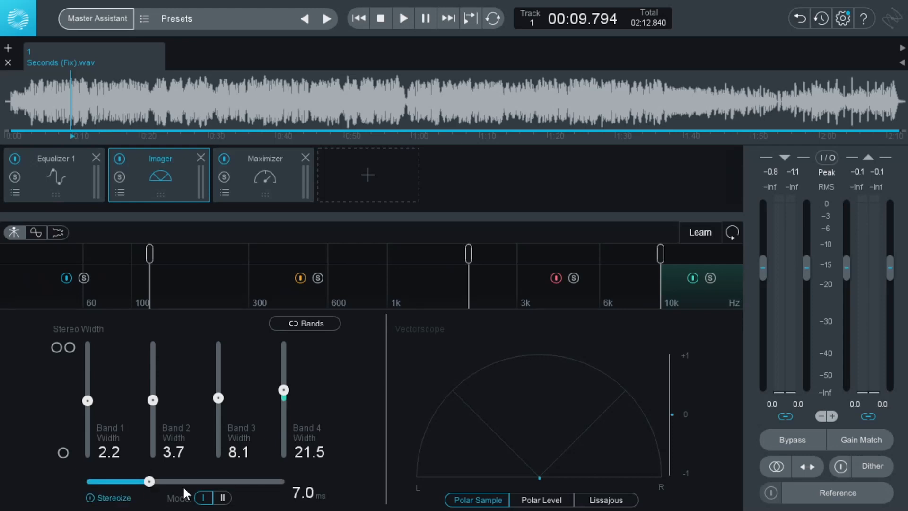
{"action": "scroll", "coordinate": [183, 485], "scroll_direction": "up", "scroll_amount": 5}
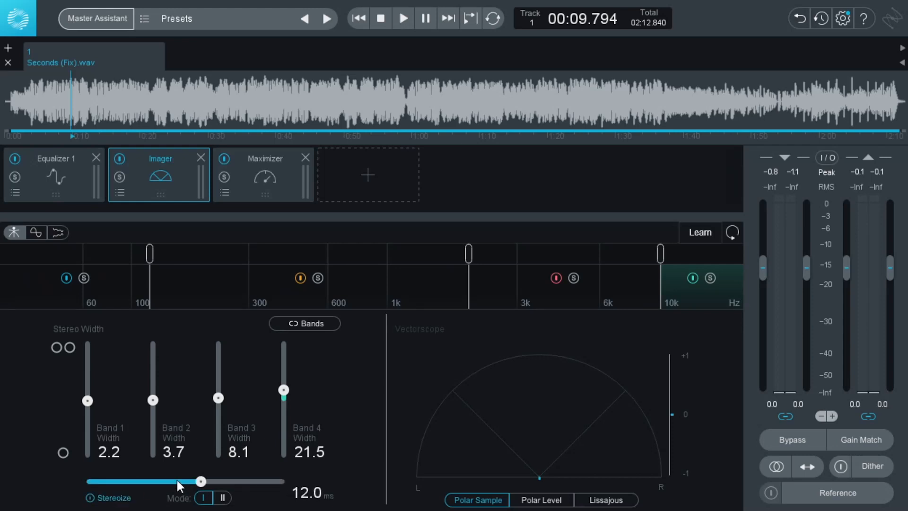
- Learn the Imager's crossovers during playback, then lower the crossover between bands 1 and 2 with band 1 soloed
{"action": "left_click", "coordinate": [685, 238]}
{"action": "left_click", "coordinate": [403, 19]}
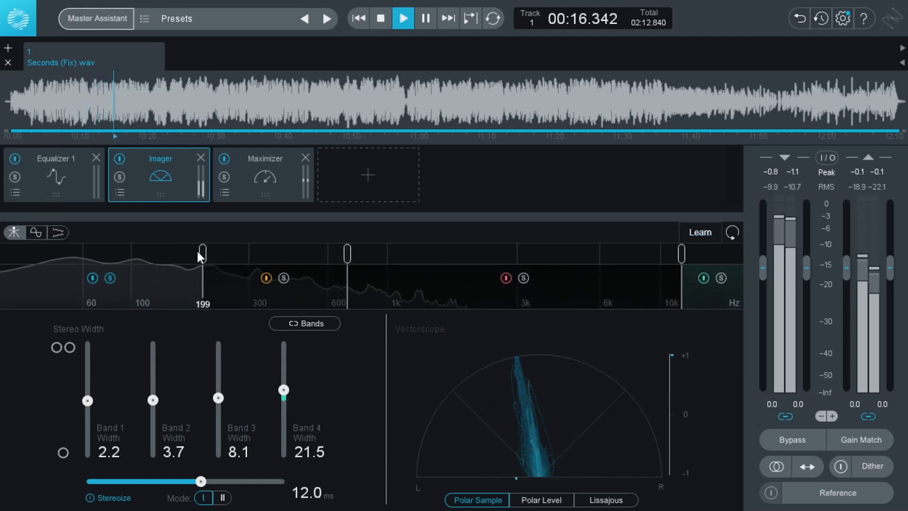
{"action": "left_click_drag", "start_coordinate": [200, 251], "coordinate": [186, 257]}
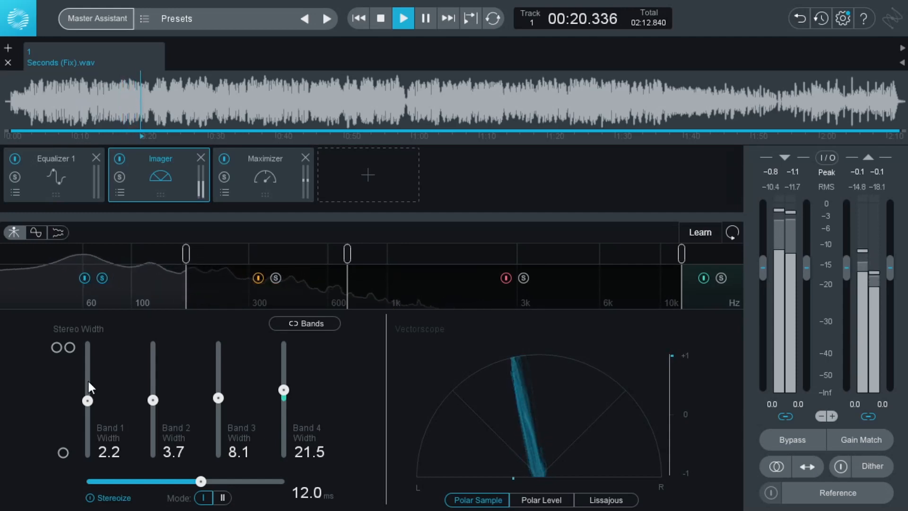
- Adjust the stereo width of the soloed Imager band 1 during playback, trying up to 100 and settling on 15.0
{"action": "left_click_drag", "start_coordinate": [88, 401], "coordinate": [83, 396]}
{"action": "scroll", "coordinate": [82, 396], "scroll_direction": "up", "scroll_amount": 4}
{"action": "scroll", "coordinate": [82, 396], "scroll_direction": "down", "scroll_amount": 3}
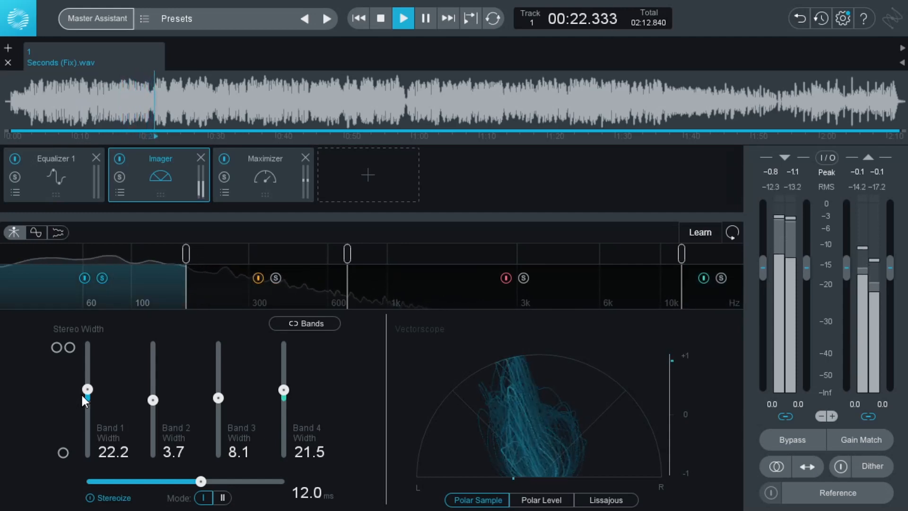
{"action": "scroll", "coordinate": [82, 396], "scroll_direction": "down", "scroll_amount": 1}
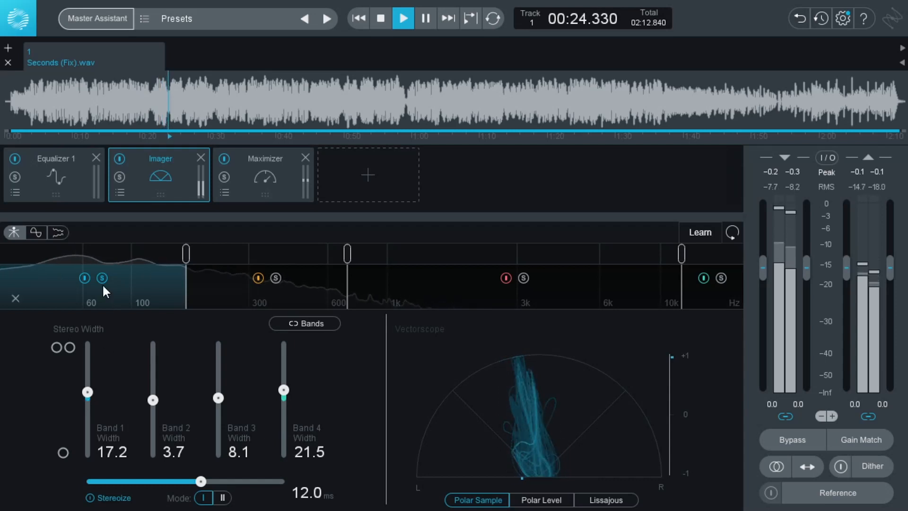
{"action": "scroll", "coordinate": [83, 398], "scroll_direction": "up", "scroll_amount": 17}
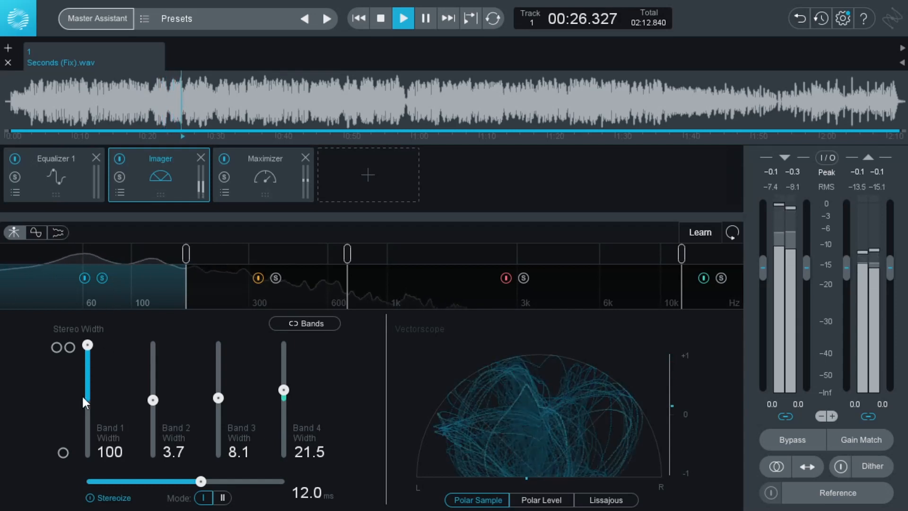
{"action": "scroll", "coordinate": [83, 397], "scroll_direction": "down", "scroll_amount": 14}
{"action": "scroll", "coordinate": [83, 396], "scroll_direction": "down", "scroll_amount": 3}
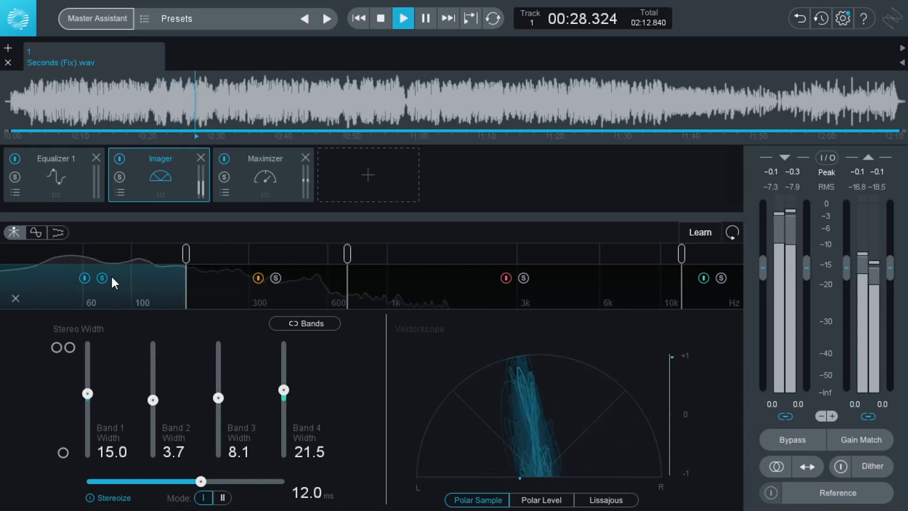
- Solo Imager band 2 and adjust its stereo width by ear during playback, settling on 60.0
{"action": "scroll", "coordinate": [151, 419], "scroll_direction": "down", "scroll_amount": 15}
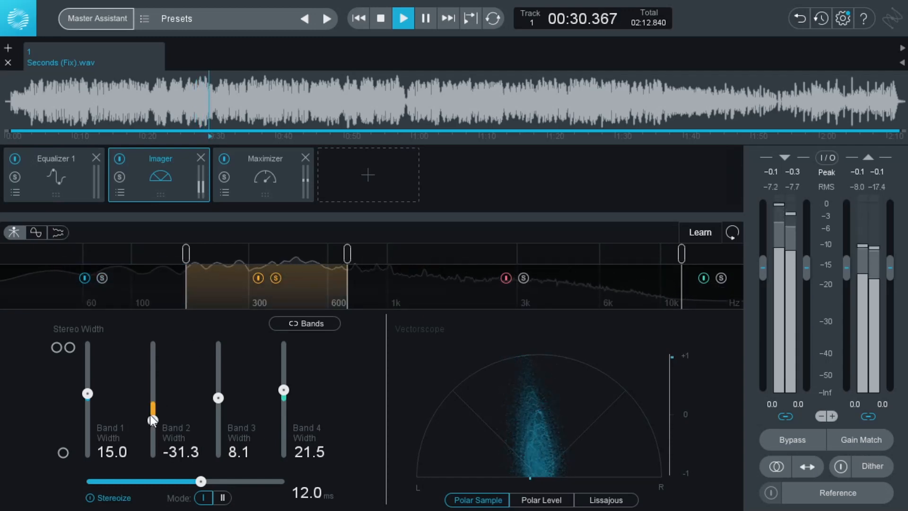
{"action": "scroll", "coordinate": [150, 416], "scroll_direction": "down", "scroll_amount": 5}
{"action": "scroll", "coordinate": [149, 414], "scroll_direction": "up", "scroll_amount": 20}
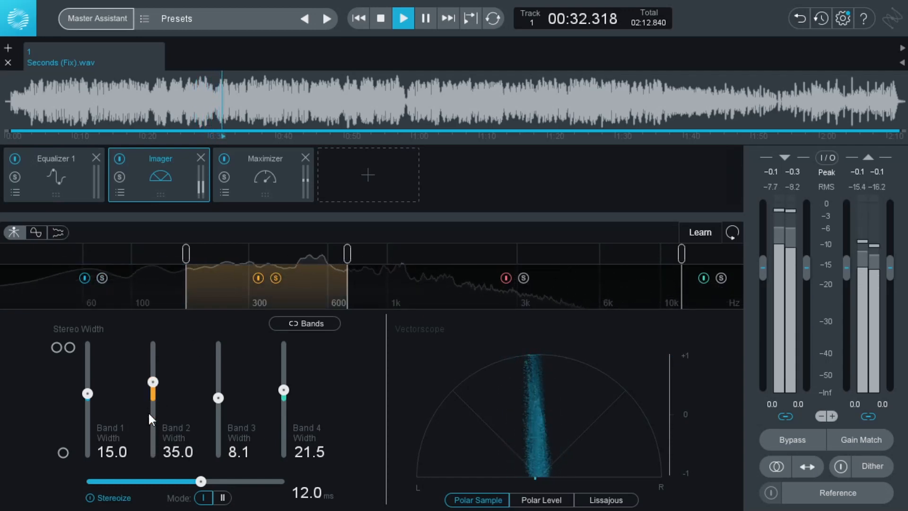
{"action": "scroll", "coordinate": [149, 412], "scroll_direction": "up", "scroll_amount": 5}
{"action": "scroll", "coordinate": [149, 412], "scroll_direction": "down", "scroll_amount": 3}
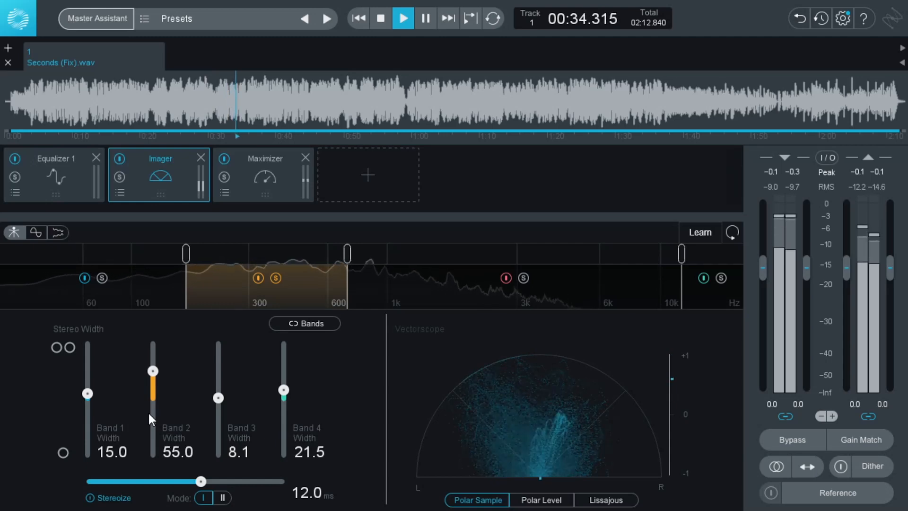
{"action": "scroll", "coordinate": [149, 412], "scroll_direction": "up", "scroll_amount": 1}
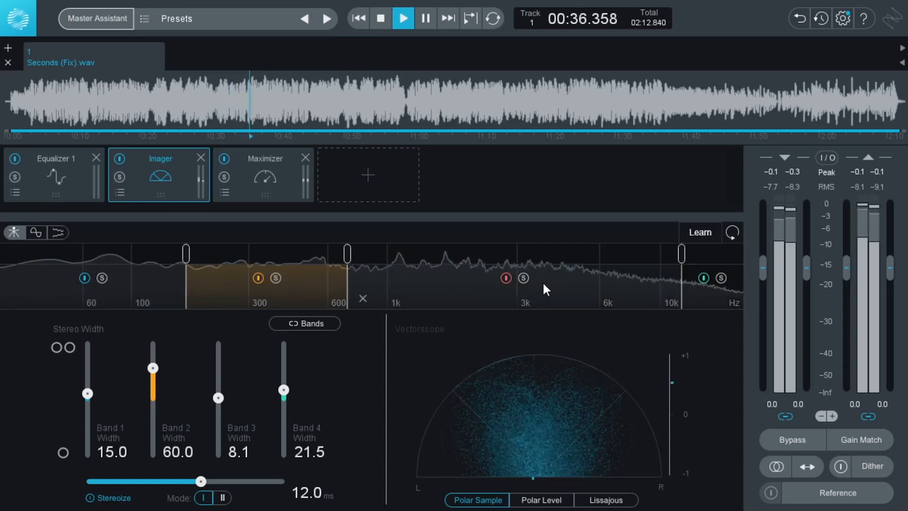
- Solo Imager band 3 and adjust its stereo width by ear during playback, settling on 45.0
{"action": "left_click", "coordinate": [523, 279]}
{"action": "scroll", "coordinate": [212, 382], "scroll_direction": "up", "scroll_amount": 18}
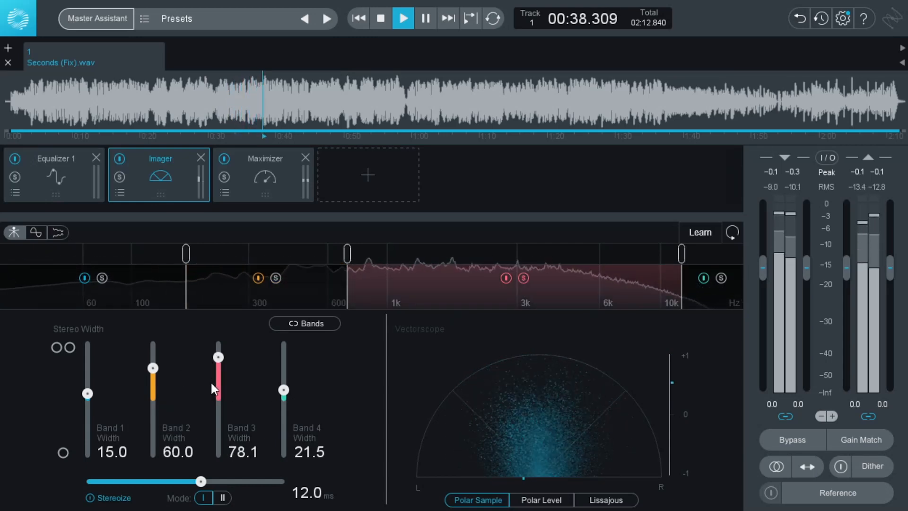
{"action": "scroll", "coordinate": [211, 381], "scroll_direction": "down", "scroll_amount": 11}
{"action": "scroll", "coordinate": [211, 381], "scroll_direction": "up", "scroll_amount": 3}
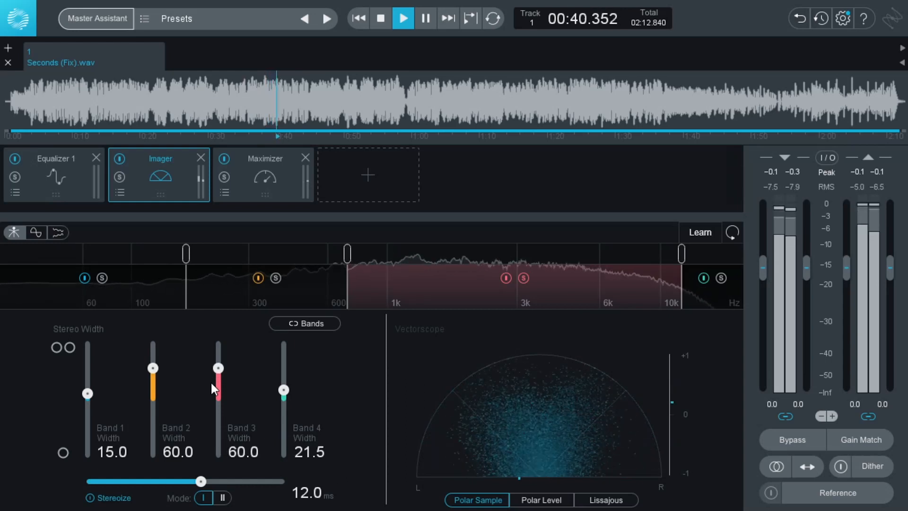
{"action": "scroll", "coordinate": [211, 382], "scroll_direction": "down", "scroll_amount": 4}
{"action": "scroll", "coordinate": [211, 382], "scroll_direction": "up", "scroll_amount": 2}
{"action": "scroll", "coordinate": [211, 381], "scroll_direction": "down", "scroll_amount": 1}
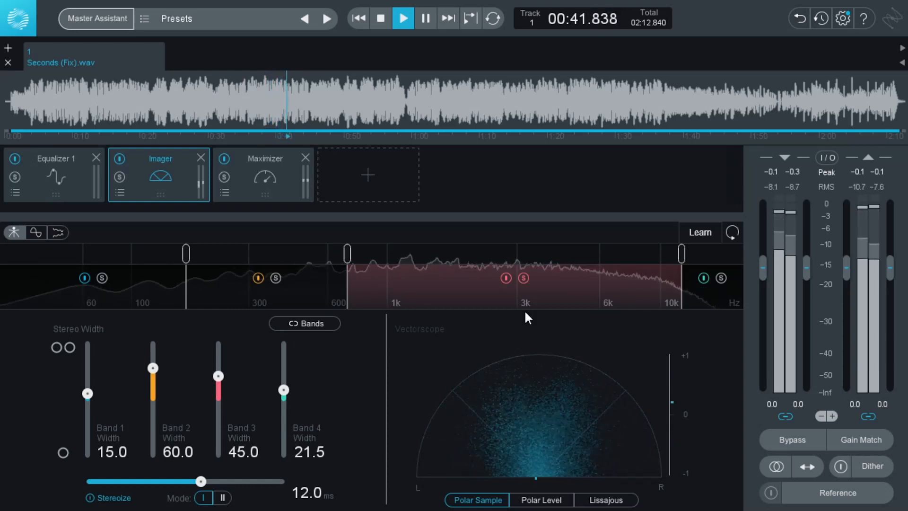
- Lower the crossover between Imager bands 3 and 4 slightly below 10 kHz and set band 4's stereo width to 75.0
{"action": "left_click", "coordinate": [524, 278]}
{"action": "left_click_drag", "start_coordinate": [682, 254], "coordinate": [658, 259]}
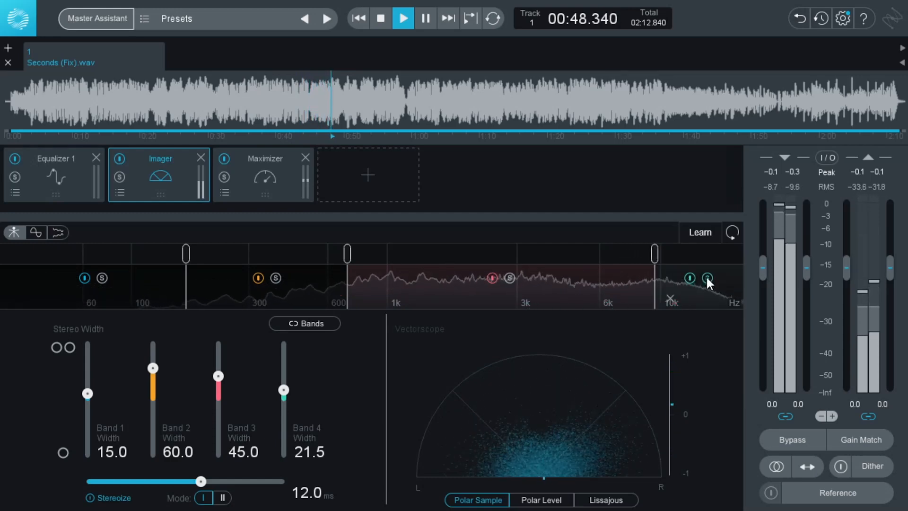
{"action": "scroll", "coordinate": [289, 399], "scroll_direction": "up", "scroll_amount": 16}
{"action": "scroll", "coordinate": [289, 398], "scroll_direction": "down", "scroll_amount": 7}
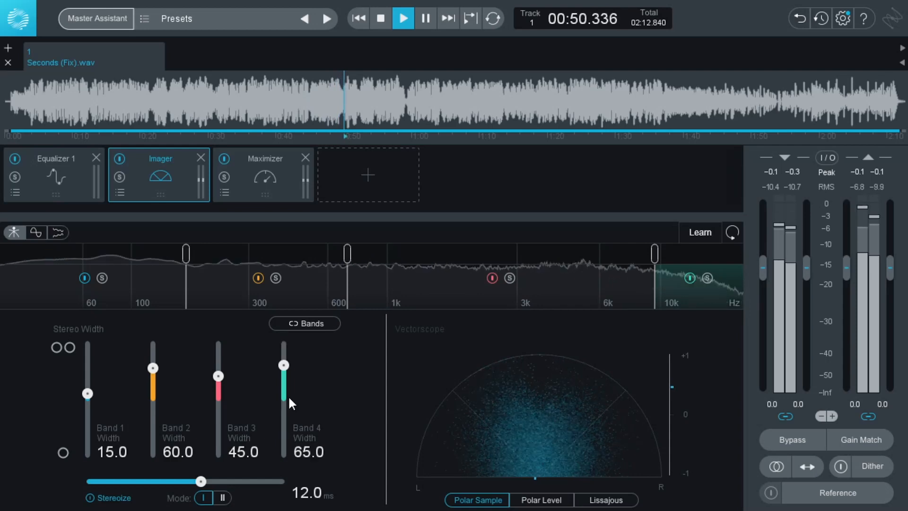
{"action": "scroll", "coordinate": [289, 398], "scroll_direction": "up", "scroll_amount": 1}
{"action": "scroll", "coordinate": [288, 396], "scroll_direction": "up", "scroll_amount": 2}
{"action": "scroll", "coordinate": [288, 396], "scroll_direction": "down", "scroll_amount": 1}
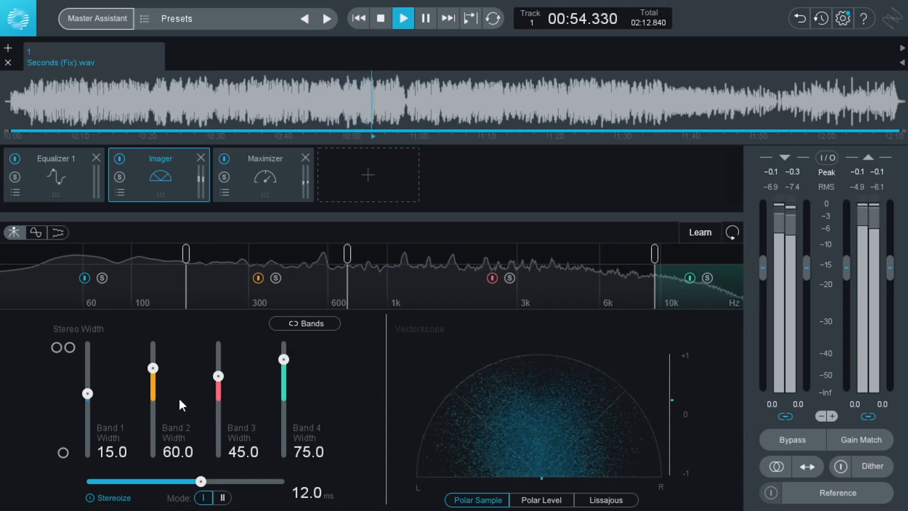
- Audition wider and narrower stereo widths for Imager band 3 in the full mix, returning it to 45.0
{"action": "scroll", "coordinate": [216, 394], "scroll_direction": "up", "scroll_amount": 7}
{"action": "scroll", "coordinate": [216, 394], "scroll_direction": "down", "scroll_amount": 6}
{"action": "scroll", "coordinate": [216, 394], "scroll_direction": "down", "scroll_amount": 3}
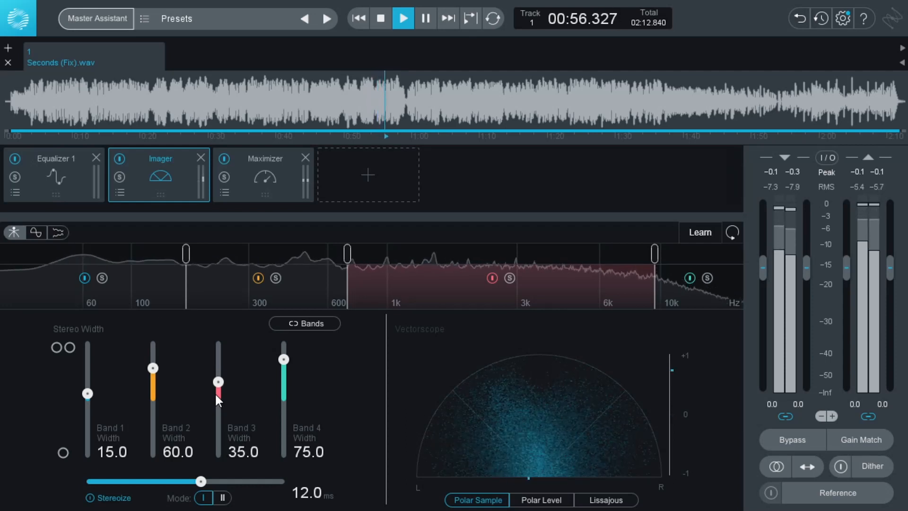
{"action": "scroll", "coordinate": [216, 394], "scroll_direction": "up", "scroll_amount": 1}
{"action": "scroll", "coordinate": [216, 394], "scroll_direction": "up", "scroll_amount": 1}
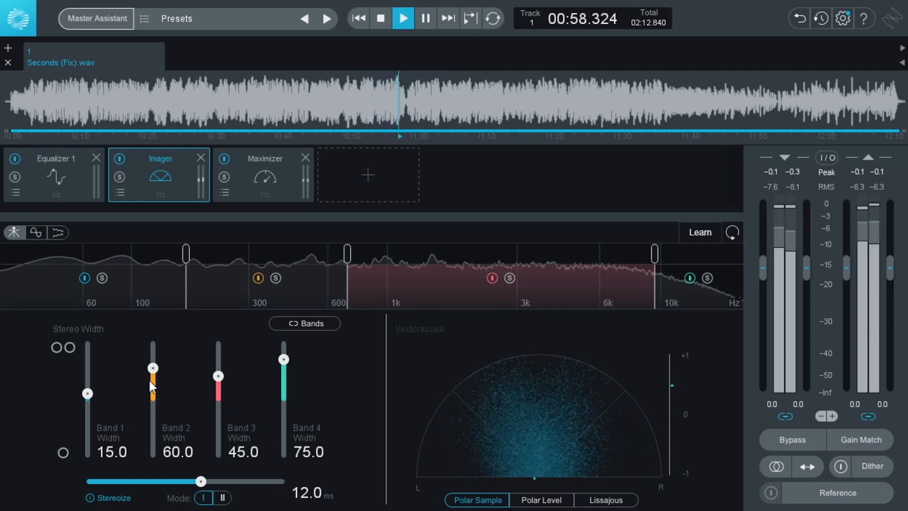
{"action": "scroll", "coordinate": [150, 381], "scroll_direction": "up", "scroll_amount": 1}
- In Equalizer 1, solo node 7, boost it below 10 kHz and change its filter to an Analog High Shelf
{"action": "left_click", "coordinate": [288, 185]}
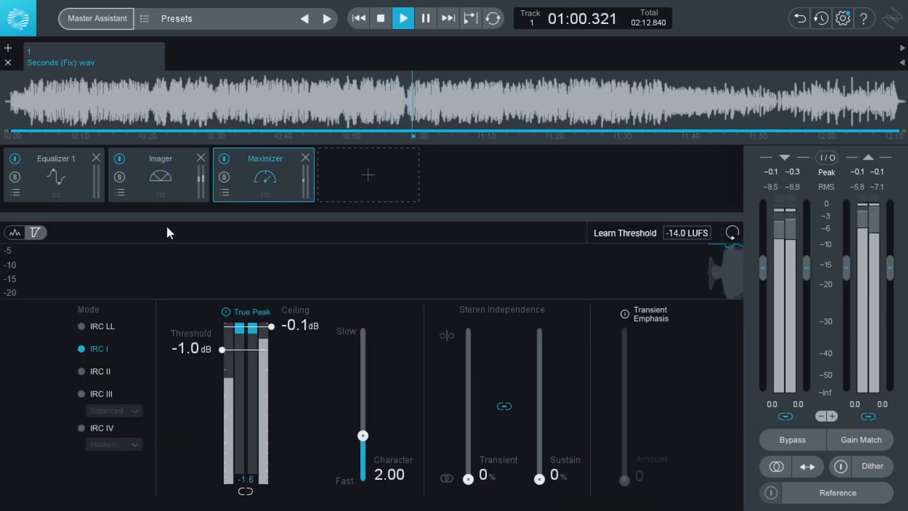
{"action": "left_click", "coordinate": [51, 189]}
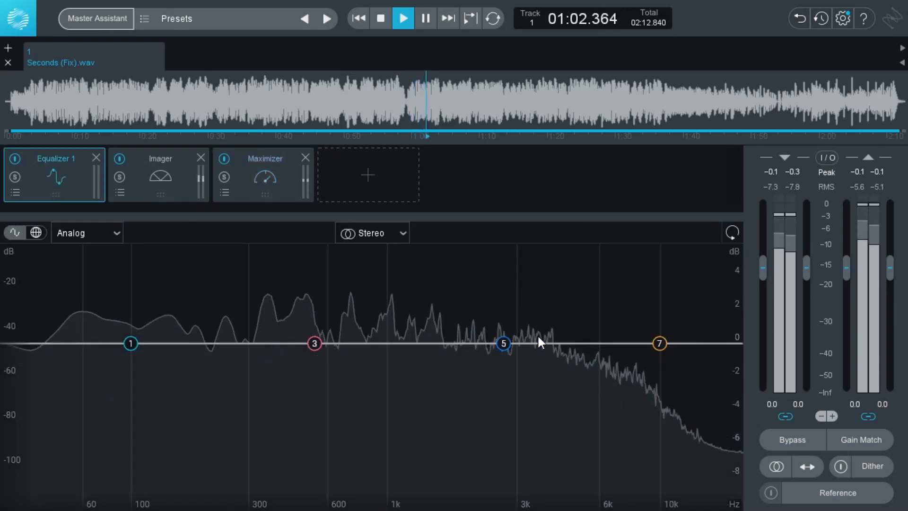
{"action": "left_click", "coordinate": [660, 344]}
{"action": "left_click", "coordinate": [606, 306]}
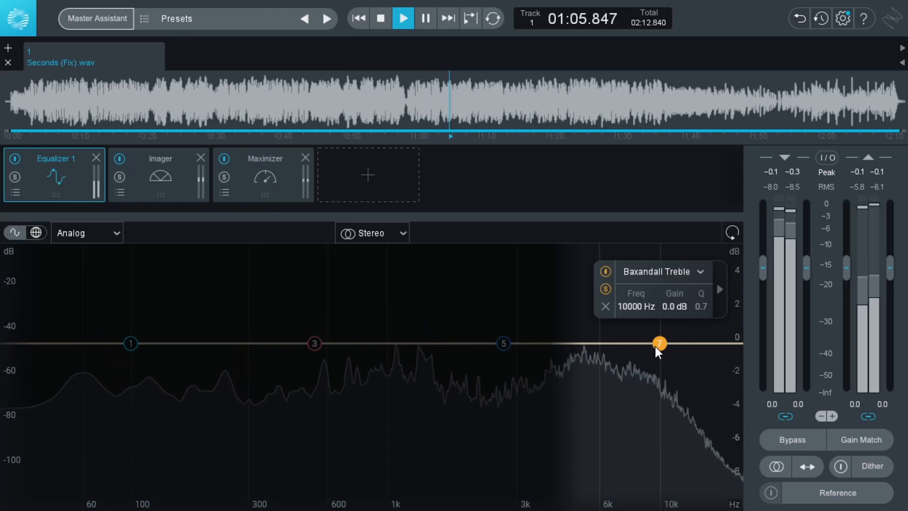
{"action": "left_click_drag", "start_coordinate": [658, 344], "coordinate": [629, 289]}
{"action": "left_click", "coordinate": [559, 260]}
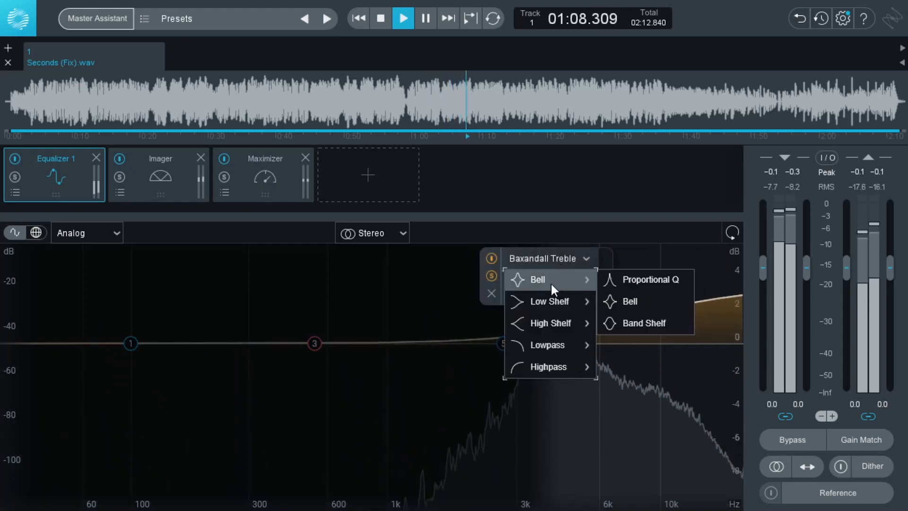
{"action": "mouse_move", "coordinate": [557, 303]}
{"action": "mouse_move", "coordinate": [551, 324]}
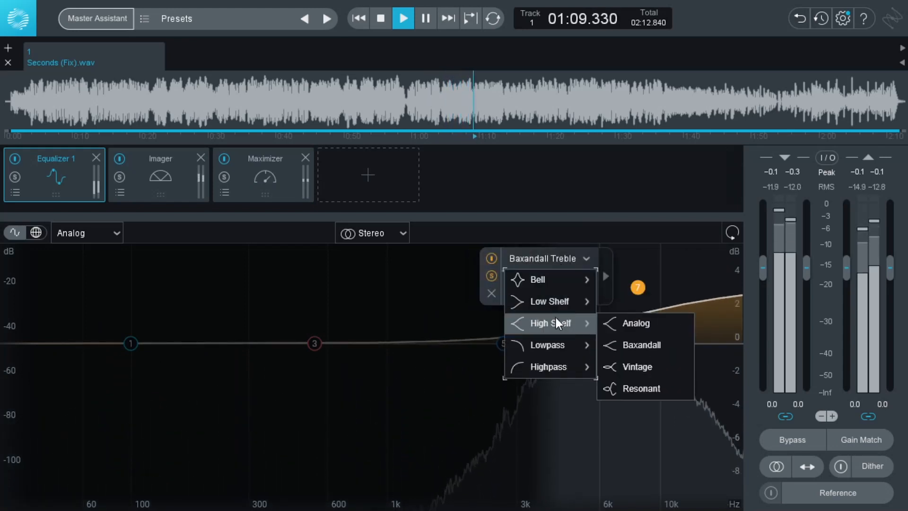
{"action": "left_click", "coordinate": [635, 323]}
- Settle the high shelf near 10 kHz with about 2 dB of boost, and add a boost of about 1.5 dB near 600 Hz
{"action": "scroll", "coordinate": [634, 289], "scroll_direction": "up", "scroll_amount": 10}
{"action": "mouse_move", "coordinate": [634, 289]}
{"action": "left_mouse_down"}
{"action": "mouse_move", "coordinate": [643, 313]}
{"action": "mouse_move", "coordinate": [604, 306]}
{"action": "mouse_move", "coordinate": [648, 307]}
{"action": "mouse_move", "coordinate": [643, 299]}
{"action": "mouse_move", "coordinate": [664, 307]}
{"action": "left_mouse_up"}
{"action": "scroll", "coordinate": [643, 312], "scroll_direction": "down", "scroll_amount": 3}
{"action": "left_click", "coordinate": [667, 345]}
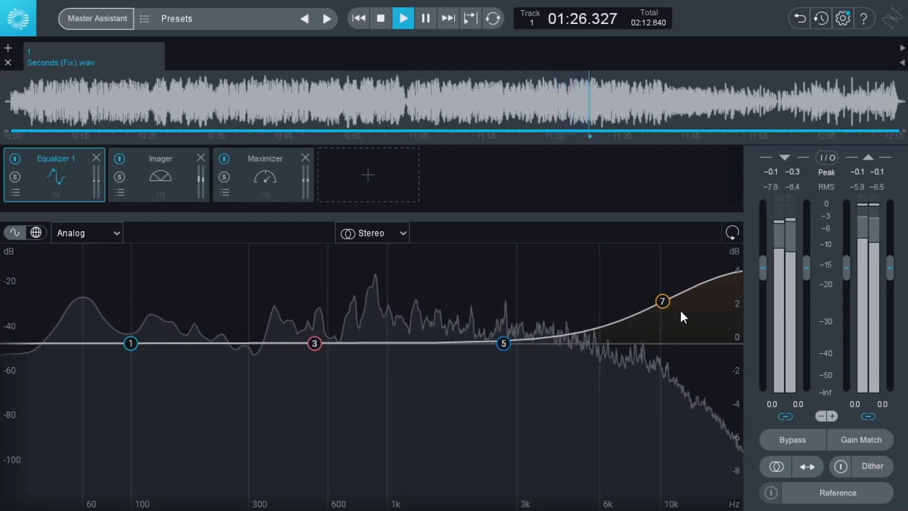
{"action": "left_click", "coordinate": [663, 305]}
{"action": "left_click_drag", "start_coordinate": [663, 305], "coordinate": [663, 313]}
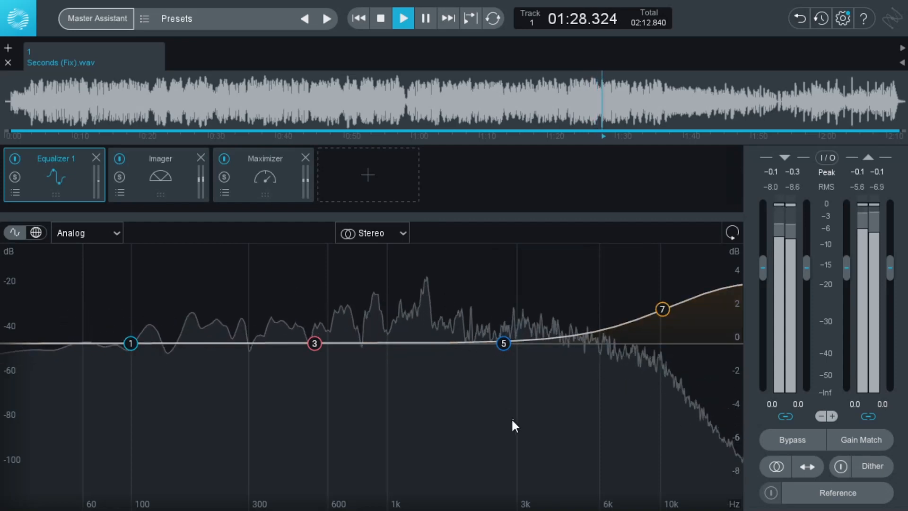
{"action": "left_click_drag", "start_coordinate": [352, 343], "coordinate": [325, 317]}
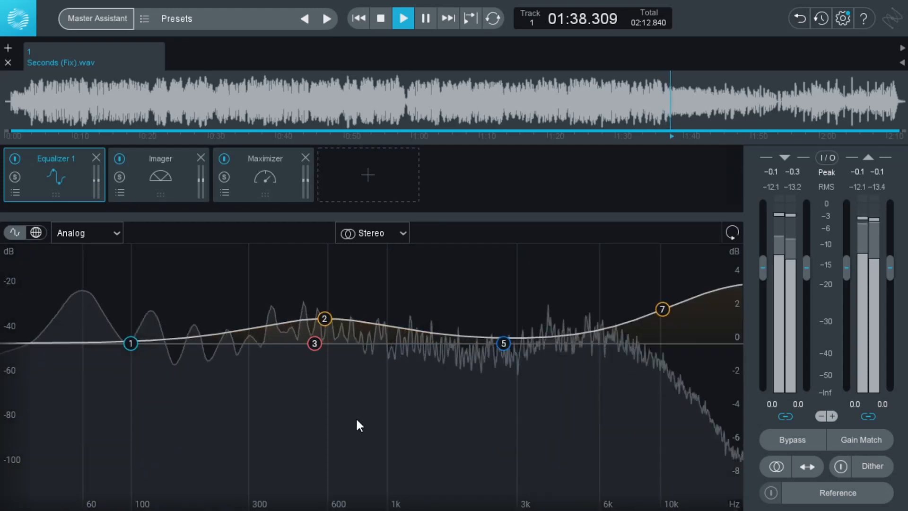
- Add an Exciter module and place it between the Imager and the Maximizer
{"action": "left_click", "coordinate": [385, 198]}
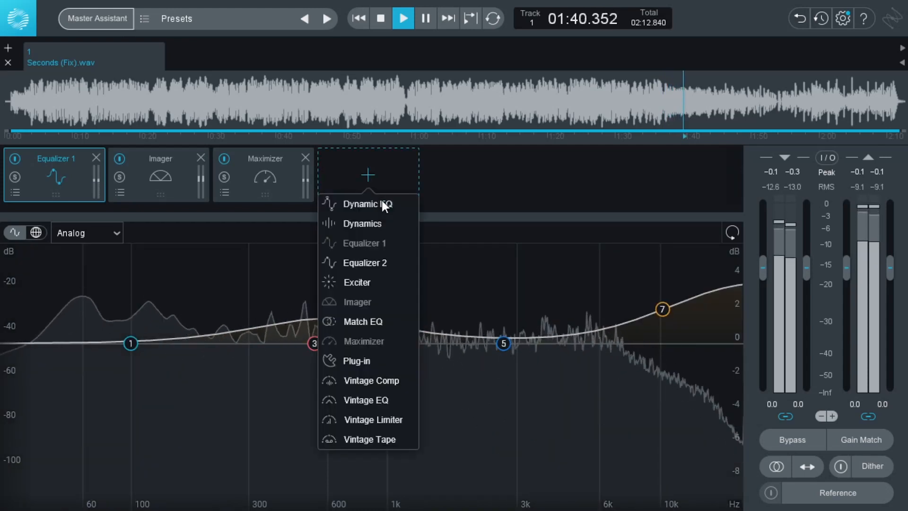
{"action": "left_click", "coordinate": [352, 282]}
{"action": "left_click_drag", "start_coordinate": [372, 176], "coordinate": [223, 195]}
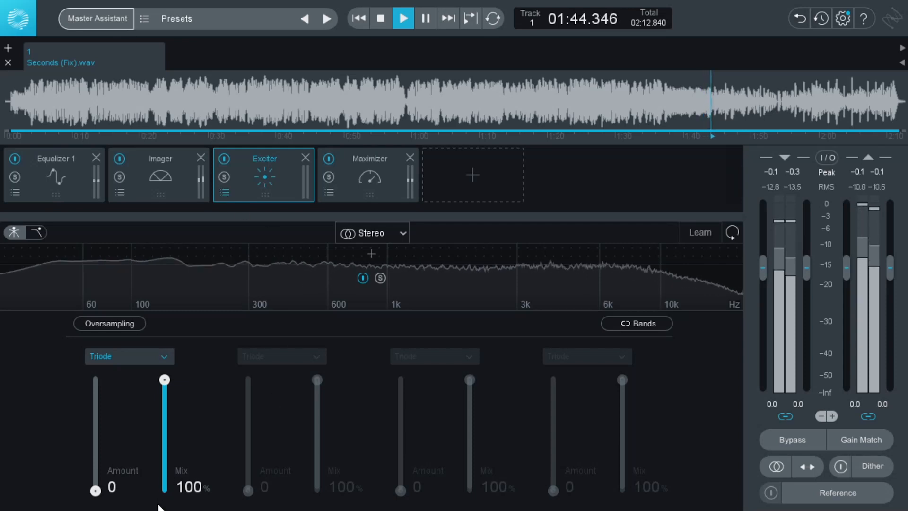
- Audition Exciter presets during playback, settling on the Mid/Side one with oversampling and four Tape bands
{"action": "left_click", "coordinate": [172, 380]}
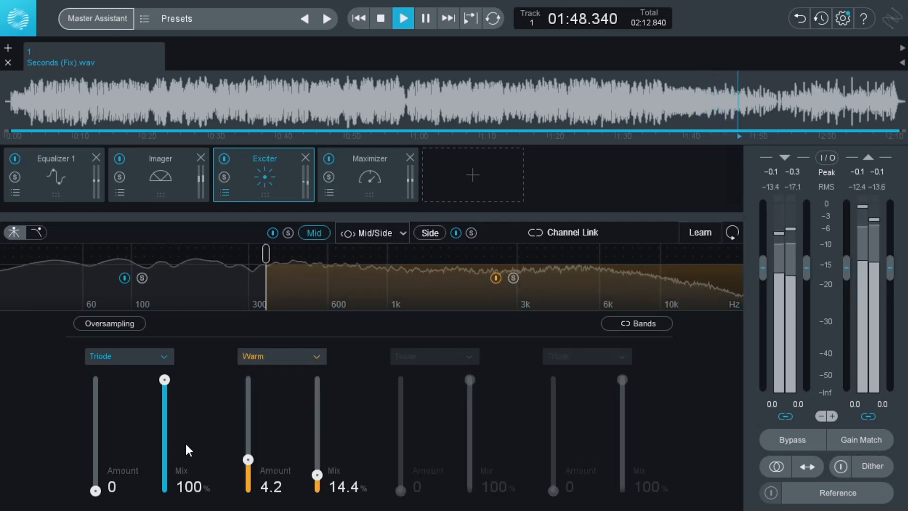
{"action": "left_click", "coordinate": [163, 488]}
{"action": "left_click", "coordinate": [163, 502]}
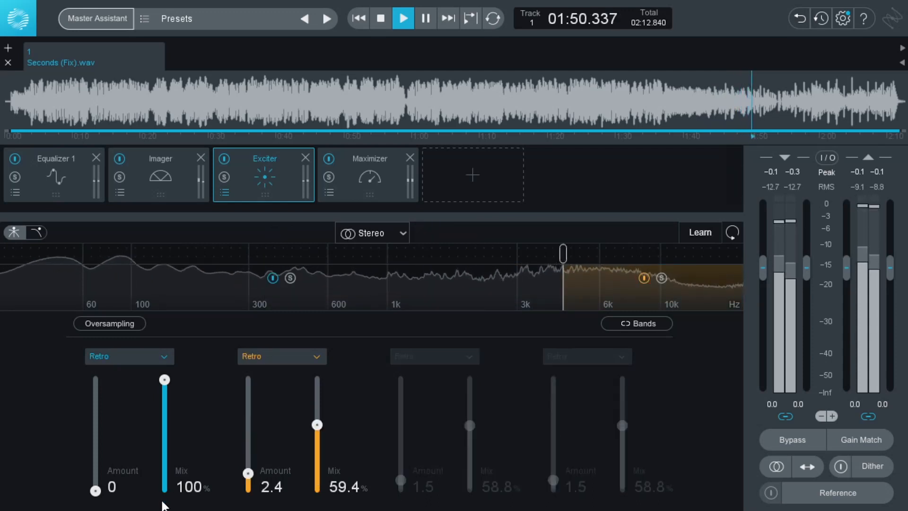
{"action": "left_click", "coordinate": [155, 475]}
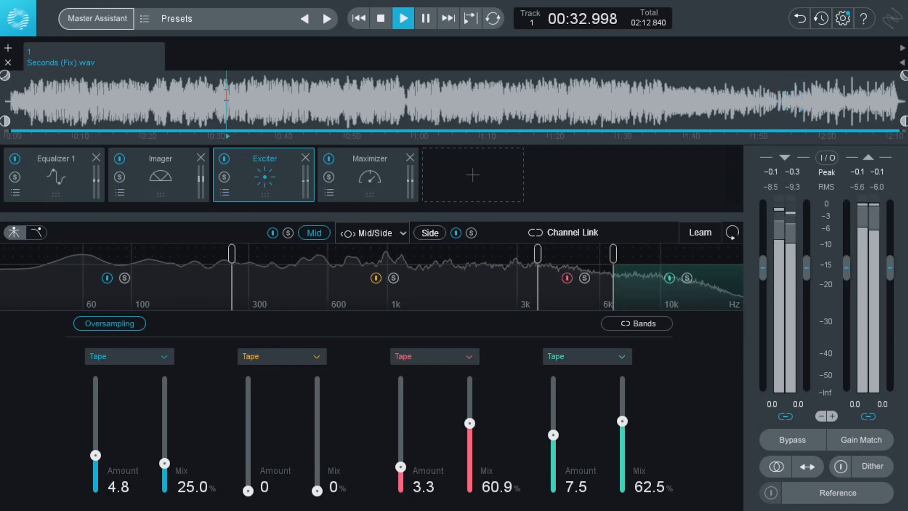
- Lower the high shelf's gain in Equalizer 1 to about 1.5 dB
{"action": "left_click", "coordinate": [80, 180]}
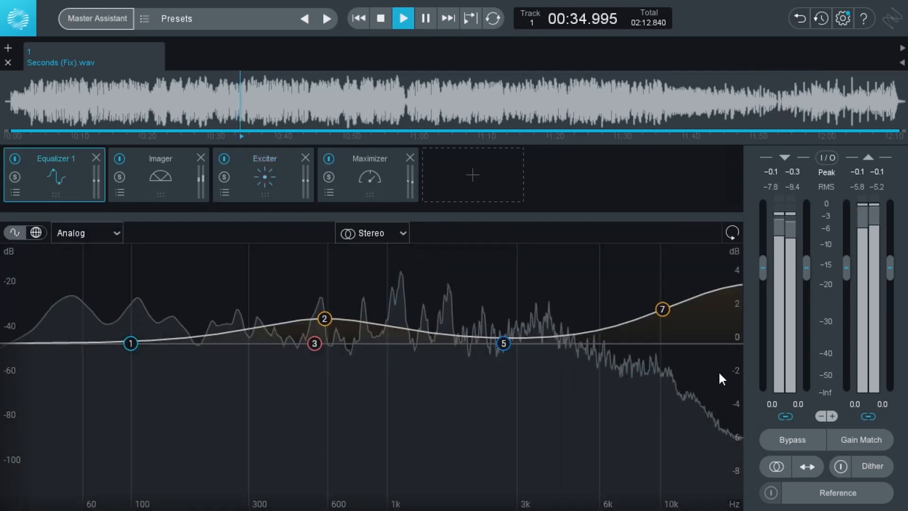
{"action": "left_click_drag", "start_coordinate": [662, 313], "coordinate": [660, 322]}
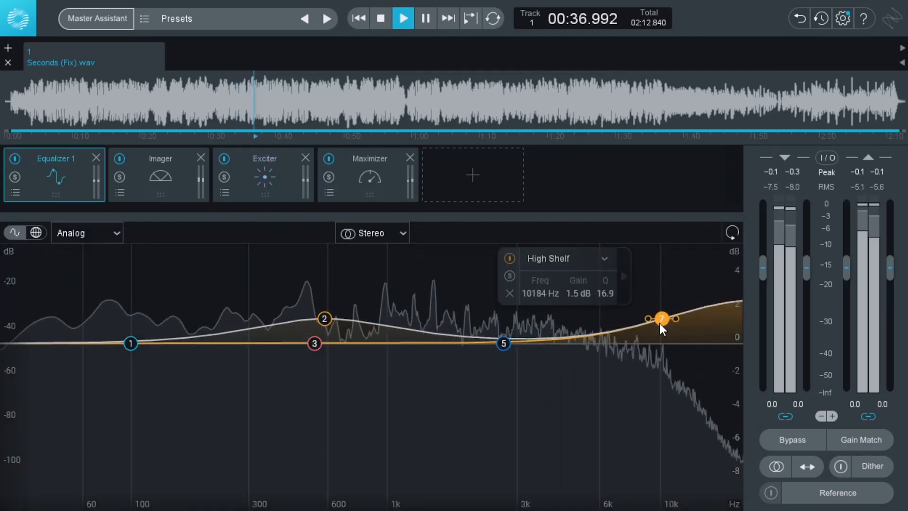
- Review the Imager, Exciter and Maximizer settings and the modules available to add, then stop playback
{"action": "left_click", "coordinate": [178, 194]}
{"action": "left_click", "coordinate": [303, 189]}
{"action": "left_click", "coordinate": [408, 190]}
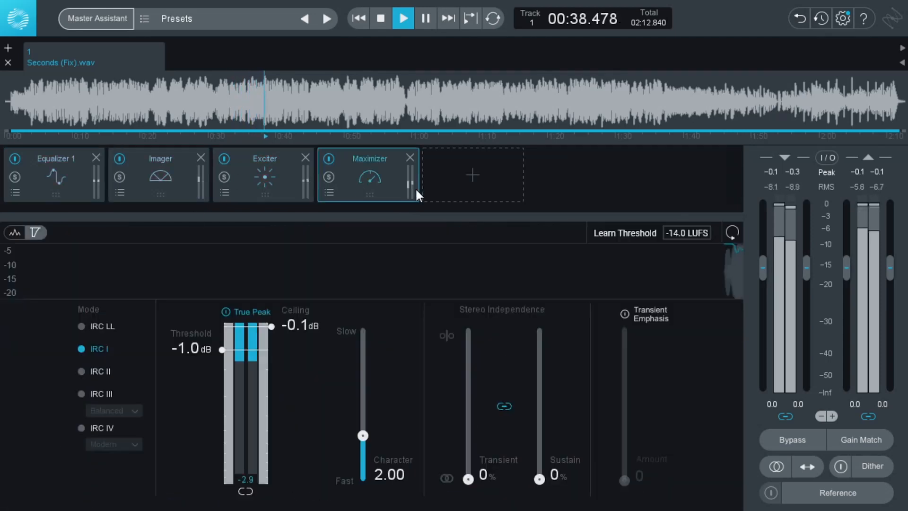
{"action": "left_click", "coordinate": [449, 190]}
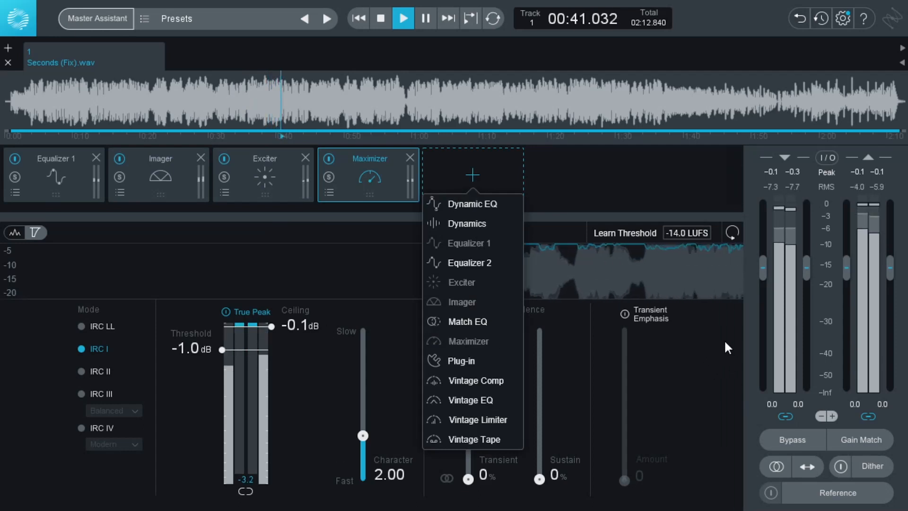
{"action": "left_click", "coordinate": [721, 367]}
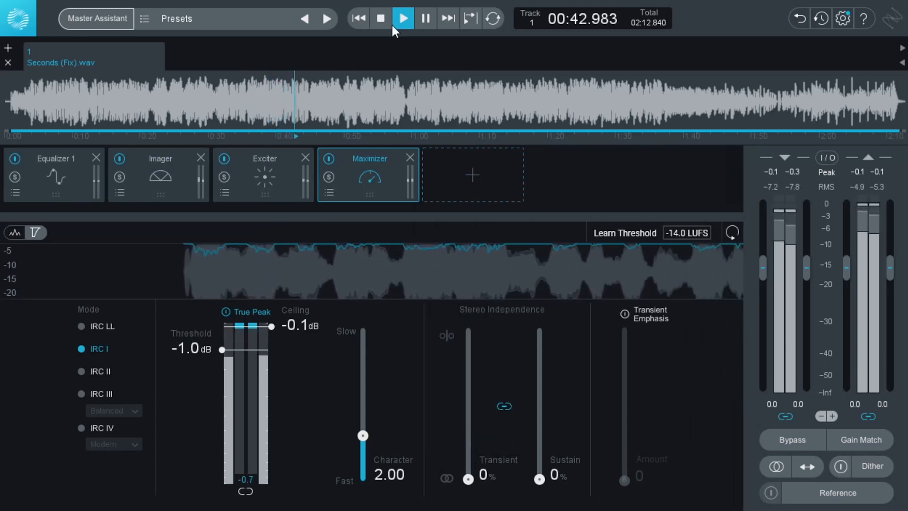
{"action": "left_click", "coordinate": [386, 26]}
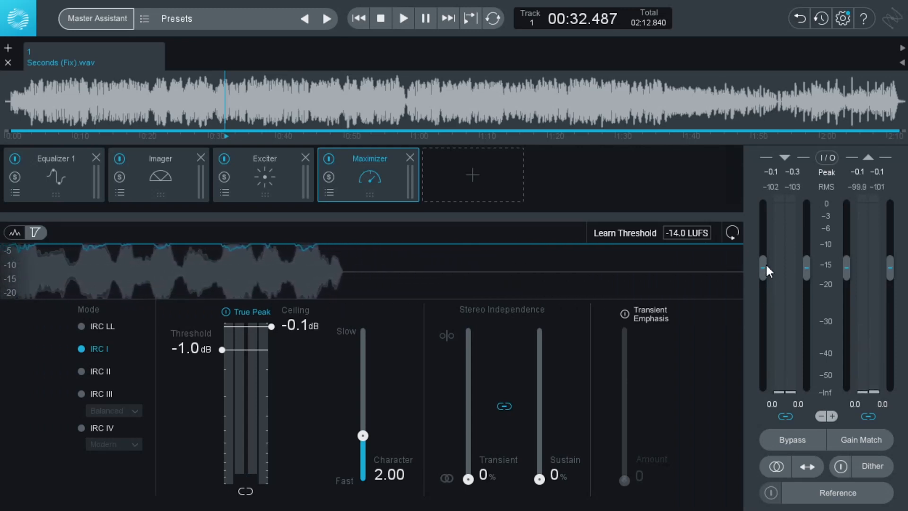
- Lower the input gain to -1.5 dB and set the Maximizer threshold to -1.2 dB during playback
{"action": "scroll", "coordinate": [767, 266], "scroll_direction": "down", "scroll_amount": 8}
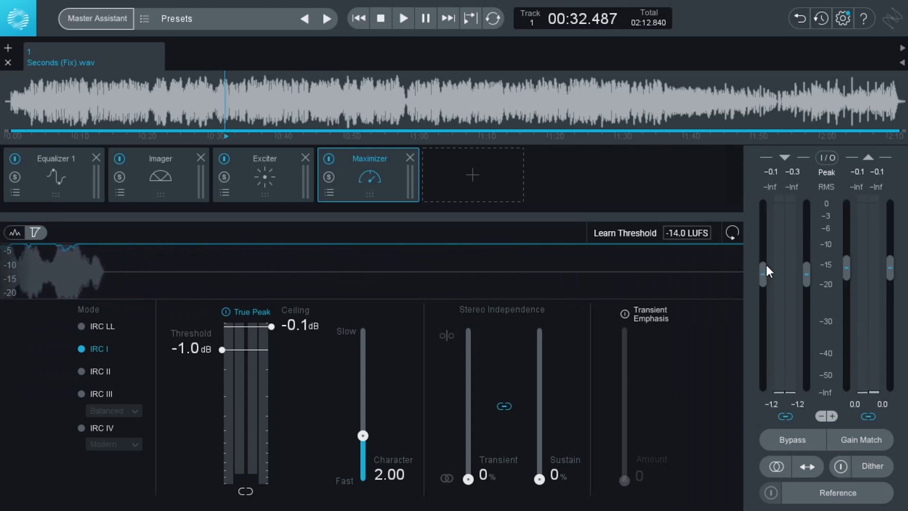
{"action": "left_click", "coordinate": [404, 19]}
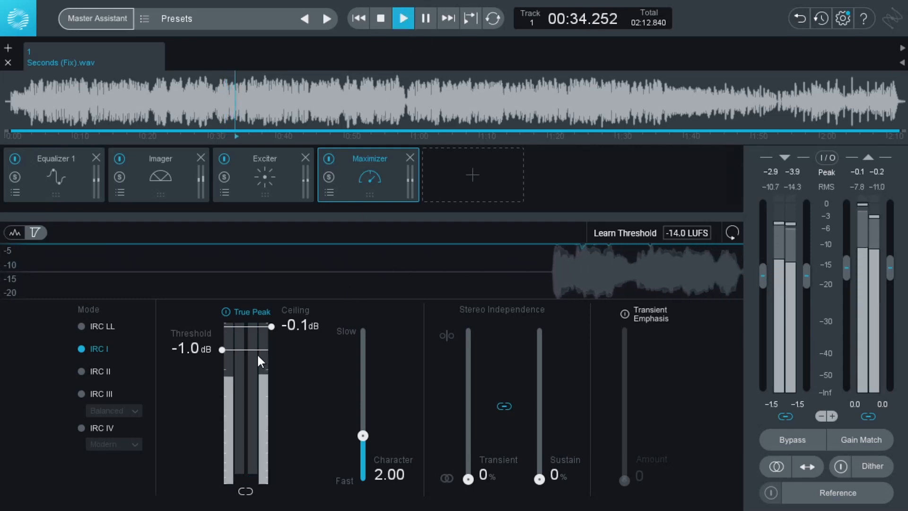
{"action": "left_click_drag", "start_coordinate": [257, 353], "coordinate": [256, 360]}
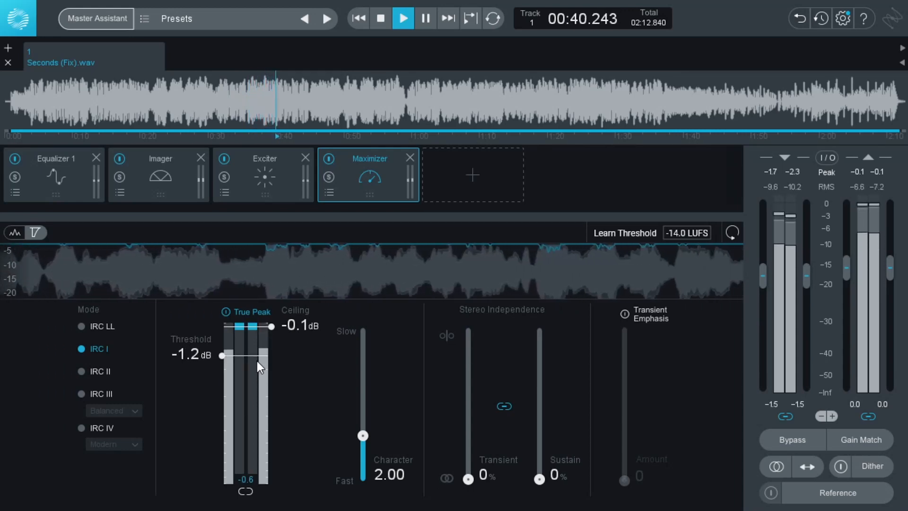
- Add a Dynamic EQ module between the Exciter and the Maximizer and load a Mid/Side preset in it
{"action": "left_click", "coordinate": [466, 180]}
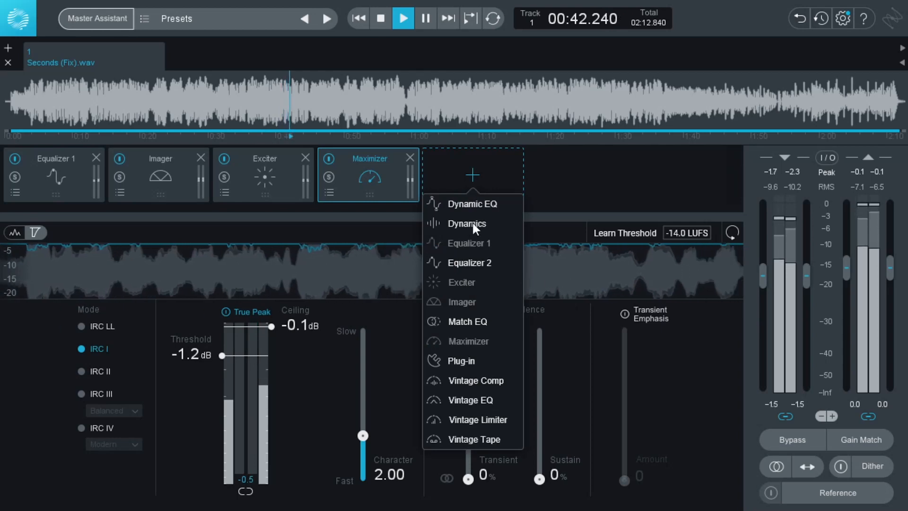
{"action": "left_click", "coordinate": [478, 207]}
{"action": "left_click_drag", "start_coordinate": [477, 199], "coordinate": [378, 180]}
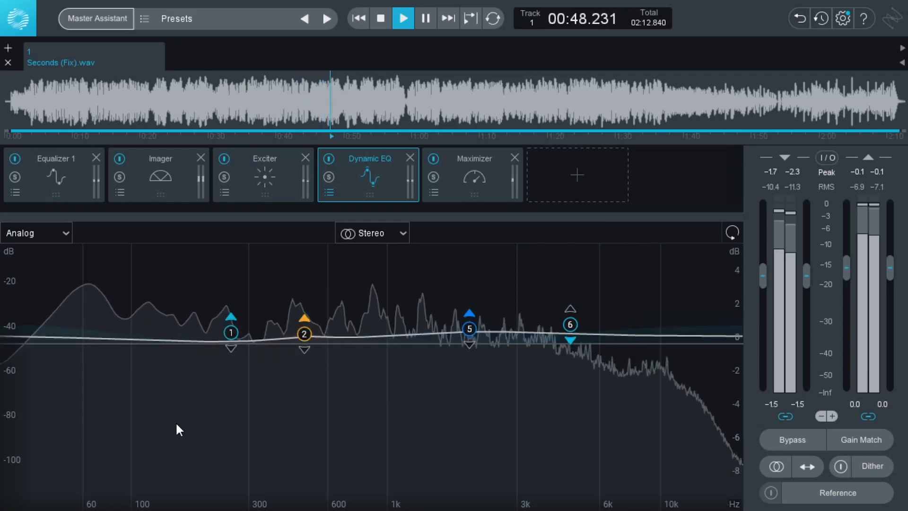
{"action": "left_click", "coordinate": [176, 495]}
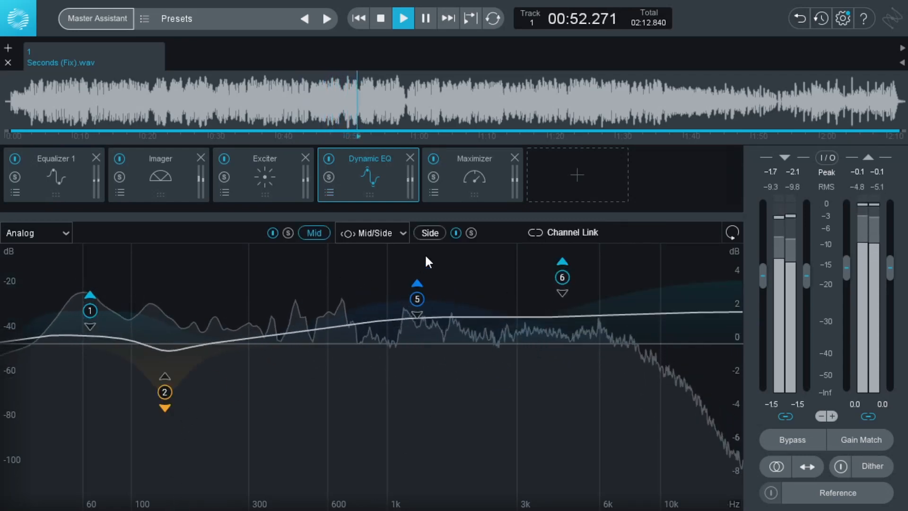
- Add an Equalizer 2 module, place it between the Dynamic EQ and the Maximizer, and stop playback
{"action": "left_click", "coordinate": [66, 181]}
{"action": "left_click", "coordinate": [577, 175]}
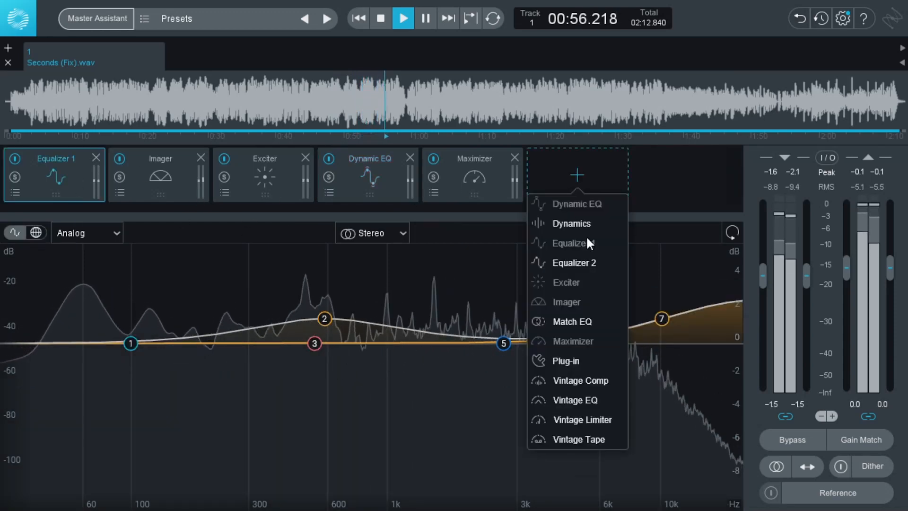
{"action": "left_click", "coordinate": [573, 263]}
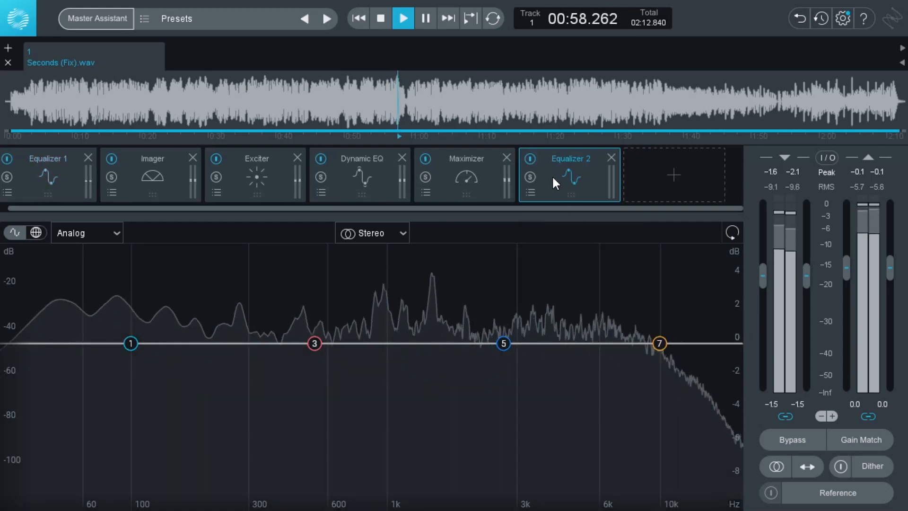
{"action": "left_click_drag", "start_coordinate": [552, 176], "coordinate": [452, 180]}
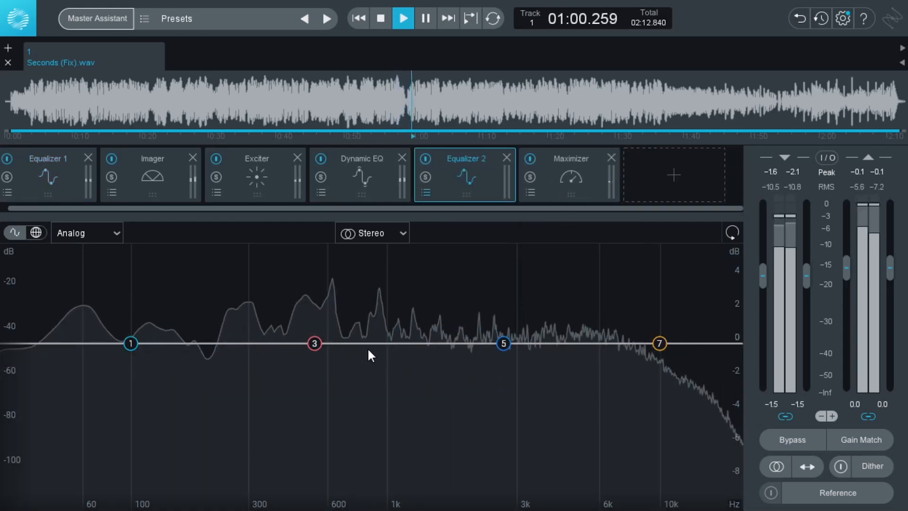
{"action": "left_click", "coordinate": [393, 17]}
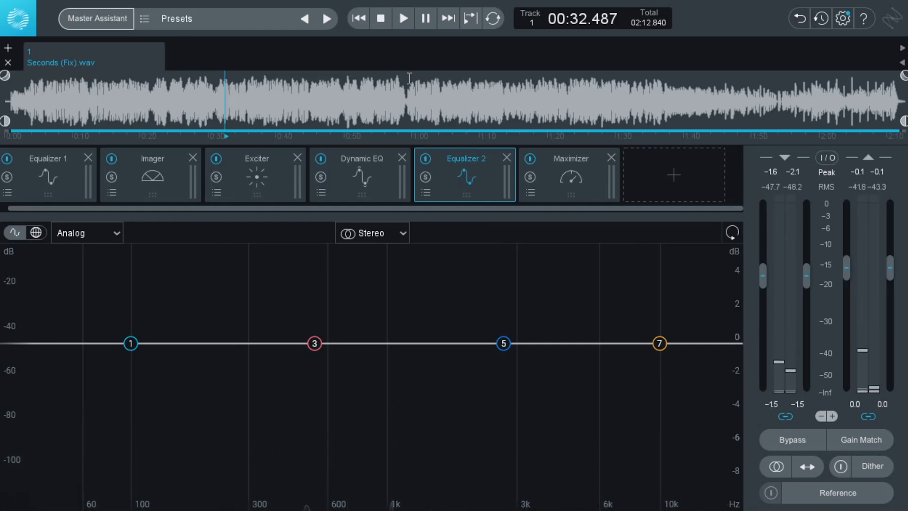
- Switch Equalizer 2 to Mid/Side processing and audition the side channel in solo during playback
{"action": "left_click", "coordinate": [375, 264]}
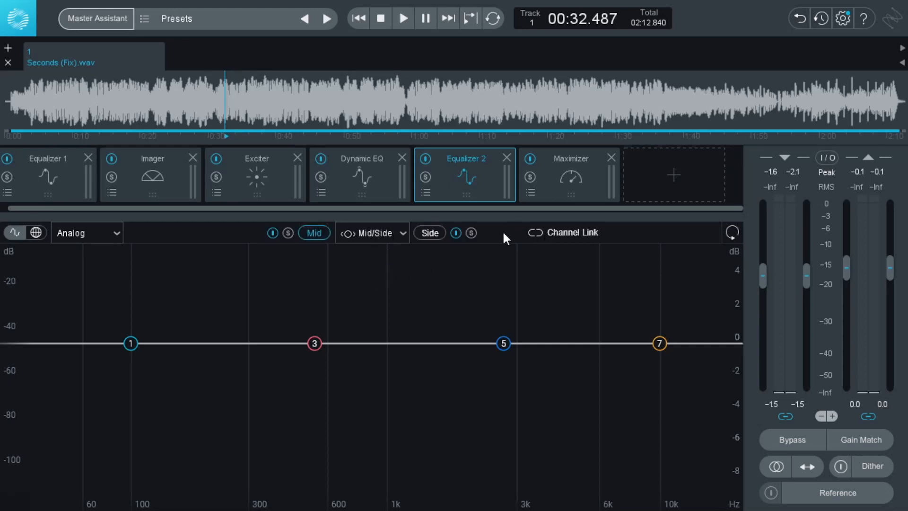
{"action": "left_click", "coordinate": [407, 24]}
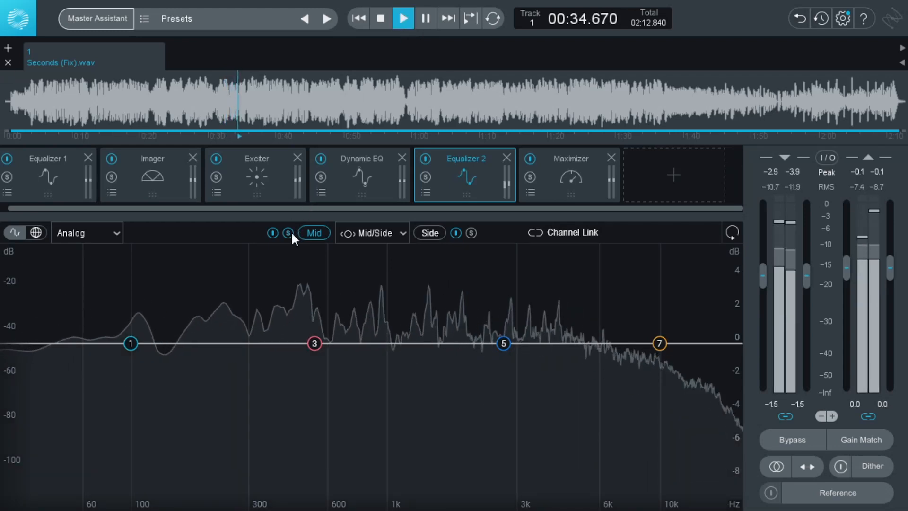
{"action": "left_click", "coordinate": [470, 232]}
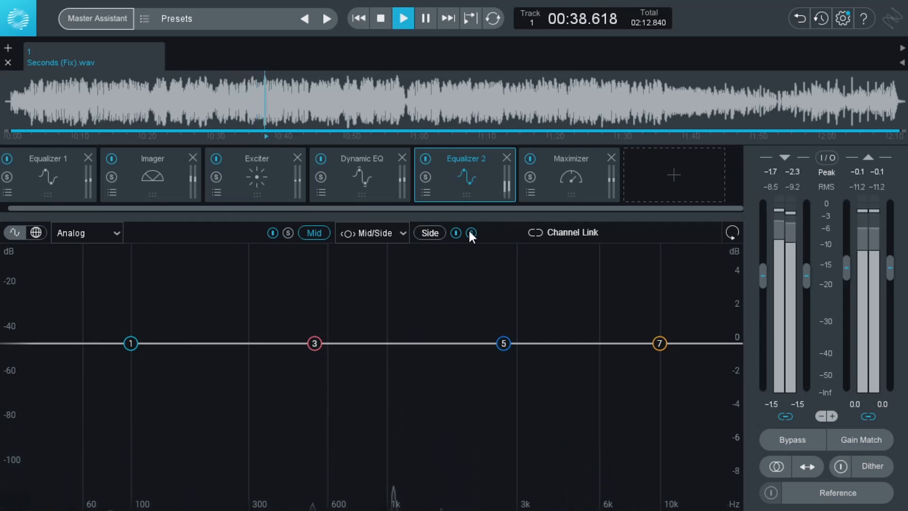
{"action": "left_click", "coordinate": [470, 233]}
- Solo band 3 of Equalizer 2's mid channel to listen, and boost it by about 1.5 dB near 180 Hz
{"action": "left_click", "coordinate": [315, 342]}
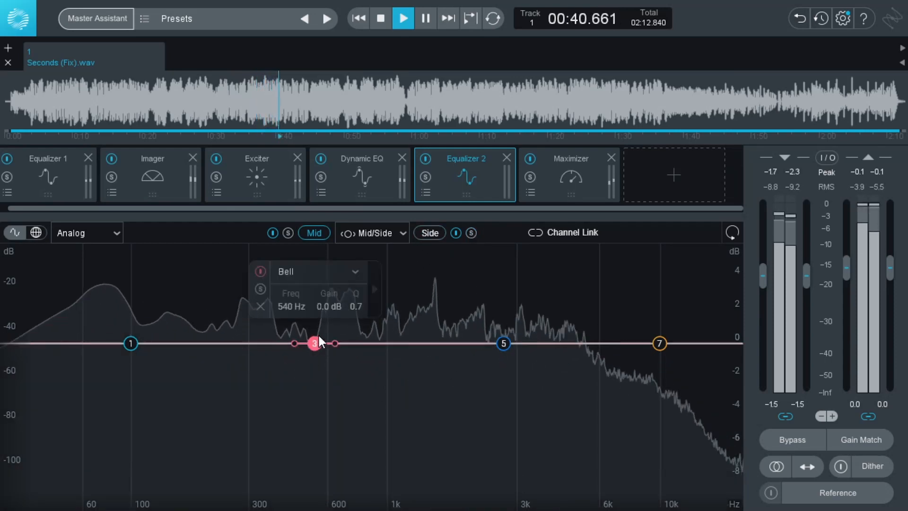
{"action": "left_click", "coordinate": [261, 289]}
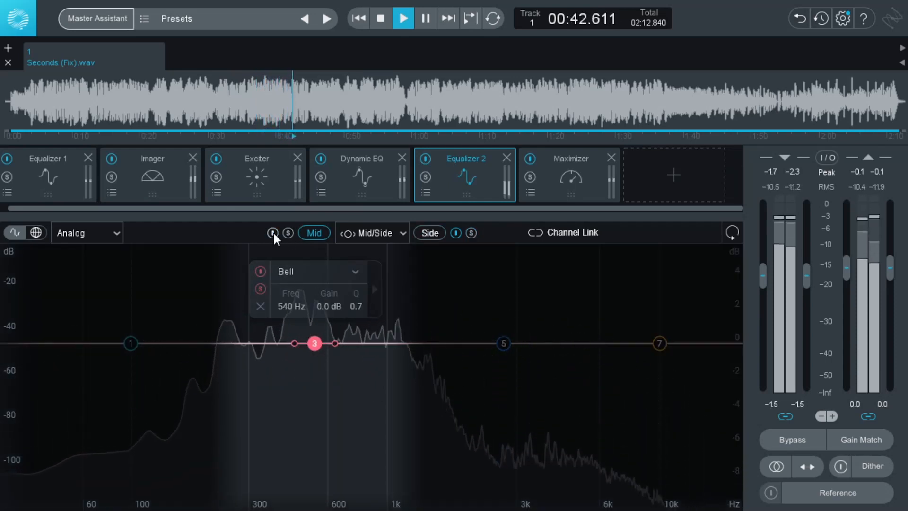
{"action": "left_click_drag", "start_coordinate": [315, 343], "coordinate": [198, 317]}
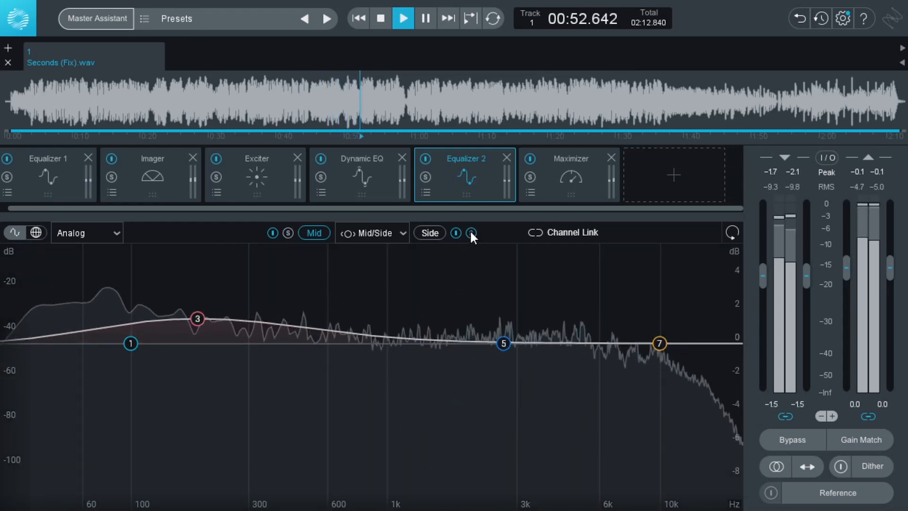
- Boost band 5 of Equalizer 2's side channel by about 2 dB around 4 kHz
{"action": "left_click", "coordinate": [431, 232]}
{"action": "left_click_drag", "start_coordinate": [504, 341], "coordinate": [555, 311]}
{"action": "scroll", "coordinate": [555, 321], "scroll_direction": "down", "scroll_amount": 2}
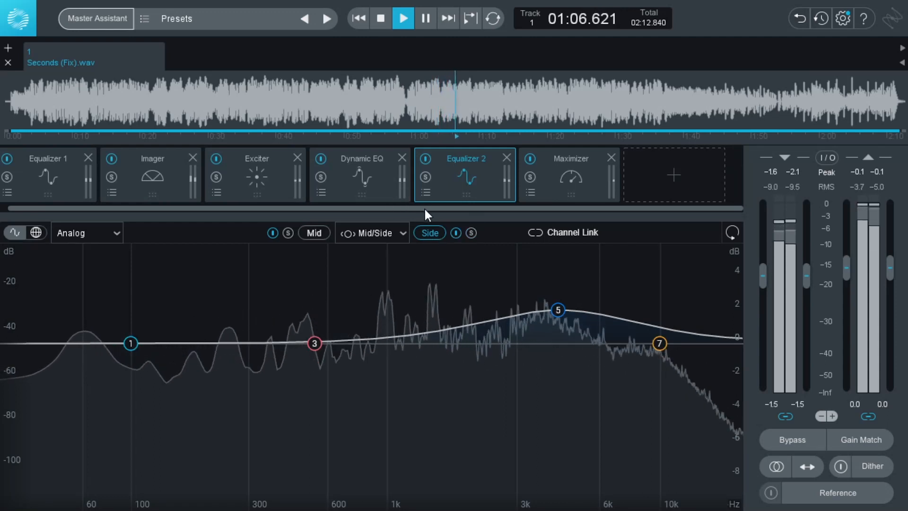
- Check the Maximizer's limiting during playback and lower the input gain to -2.0 dB
{"action": "left_click", "coordinate": [574, 191]}
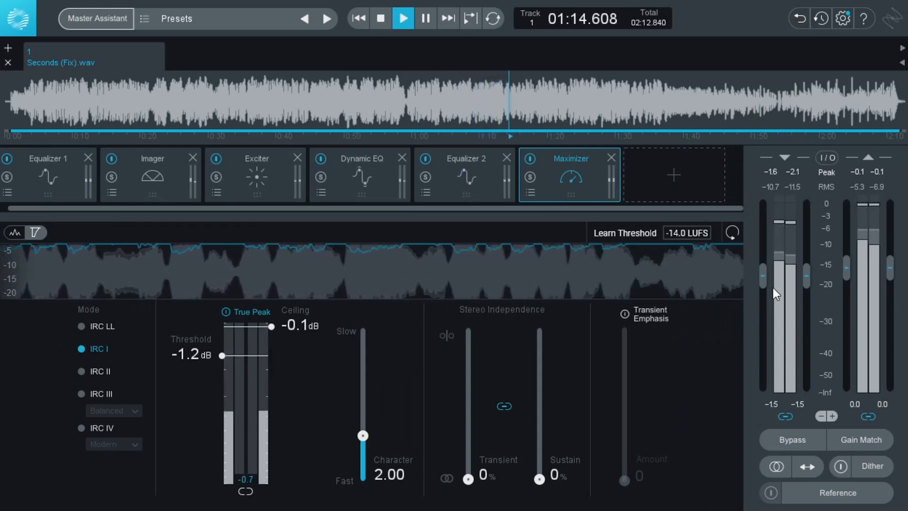
{"action": "scroll", "coordinate": [767, 280], "scroll_direction": "down", "scroll_amount": 5}
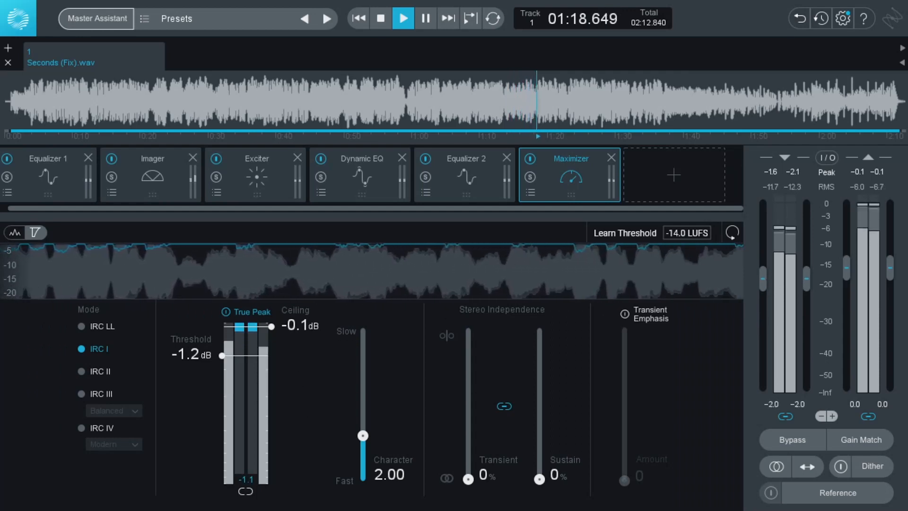
- Review the curves of Equalizer 2, the Dynamic EQ's side channel and Equalizer 1, then stop playback
{"action": "left_click", "coordinate": [499, 197]}
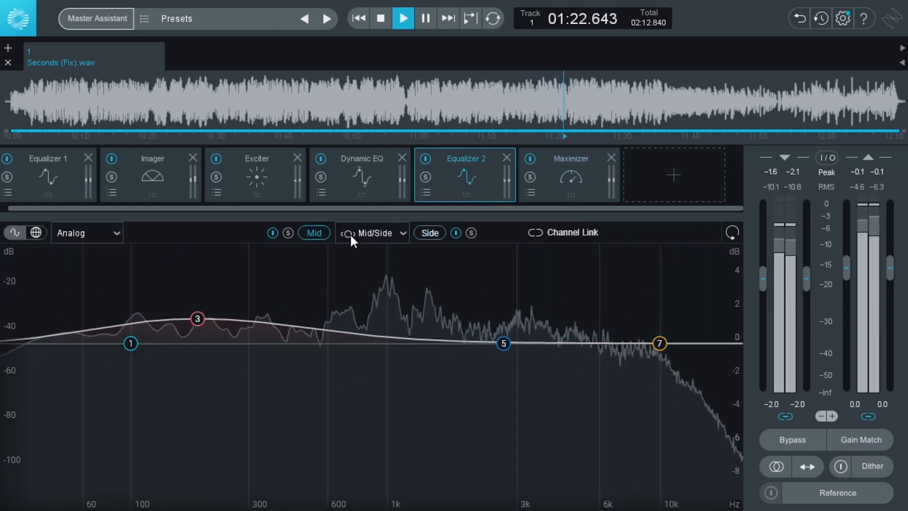
{"action": "left_click", "coordinate": [362, 184]}
{"action": "left_click", "coordinate": [429, 231]}
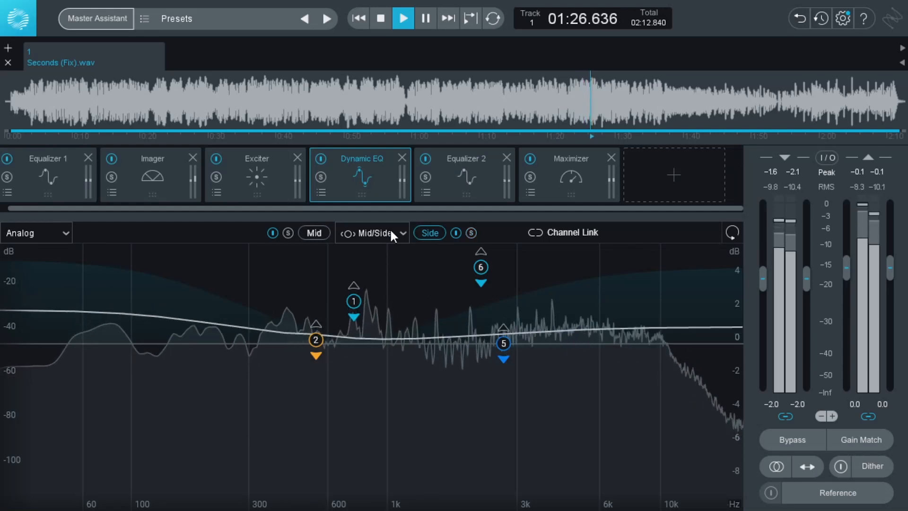
{"action": "left_click", "coordinate": [73, 187]}
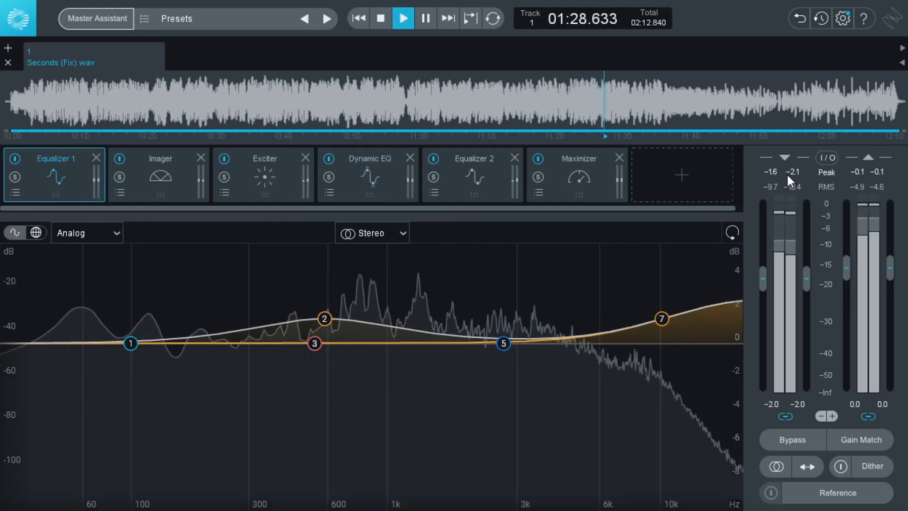
{"action": "left_click", "coordinate": [382, 18]}
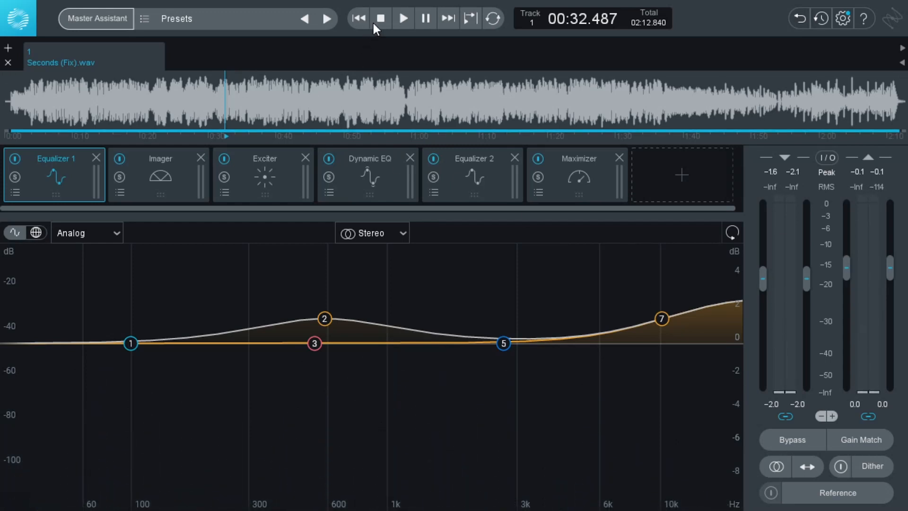
- Play the song and toggle Bypass repeatedly to compare the unprocessed sound with the master, leaving processing active
{"action": "left_click", "coordinate": [773, 444]}
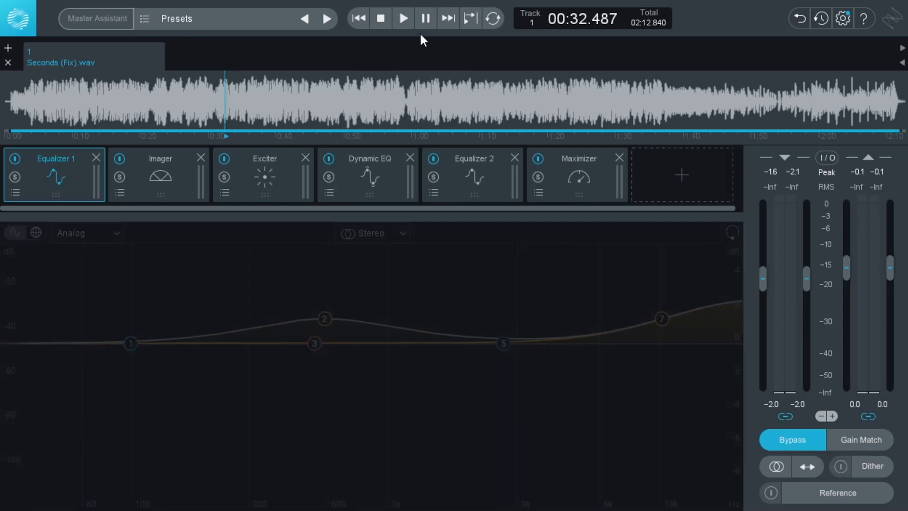
{"action": "left_click", "coordinate": [400, 22]}
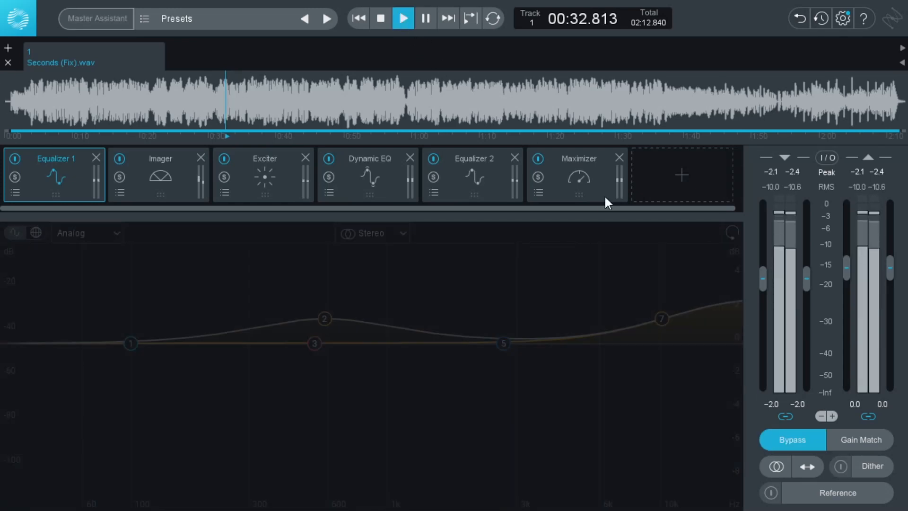
{"action": "left_click", "coordinate": [793, 440]}
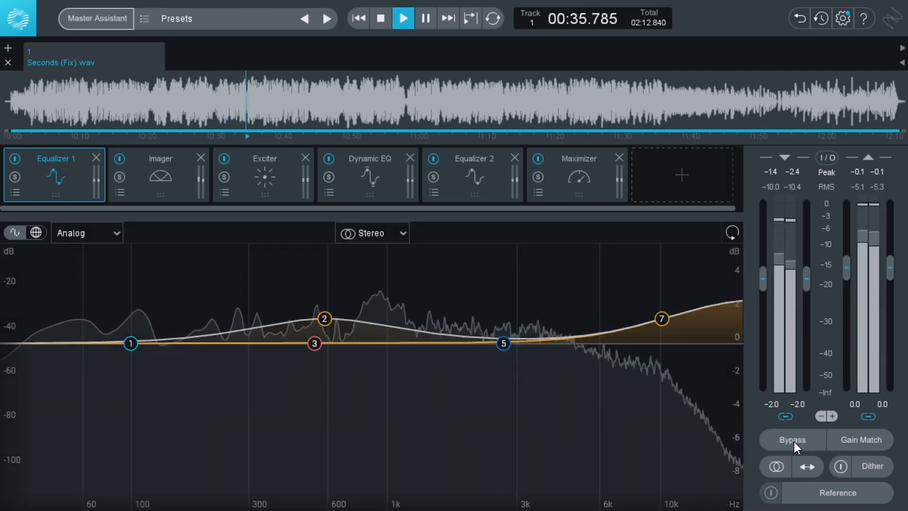
{"action": "left_click", "coordinate": [793, 440]}
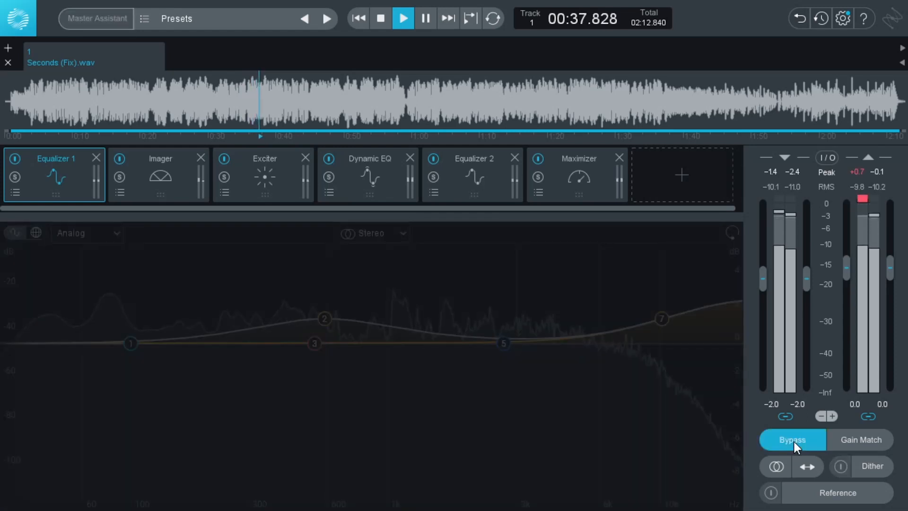
{"action": "left_click", "coordinate": [794, 441]}
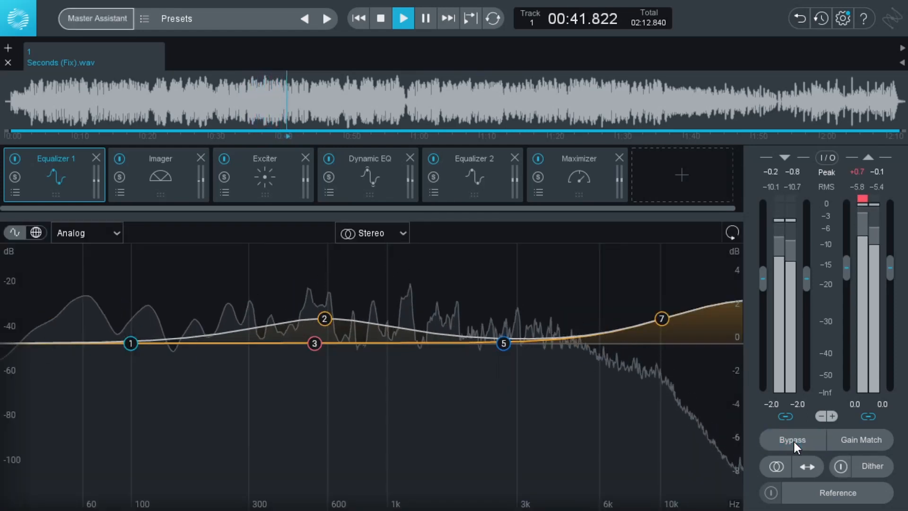
{"action": "left_click", "coordinate": [794, 440]}
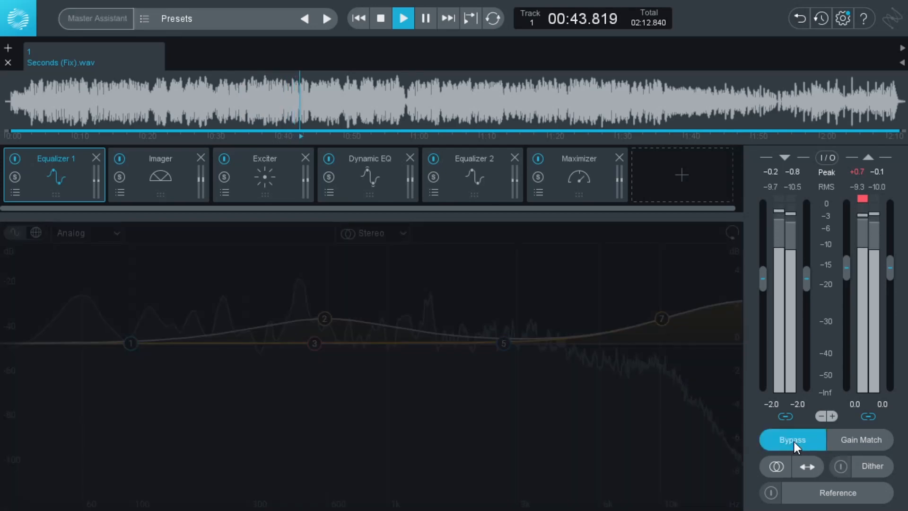
{"action": "left_click", "coordinate": [793, 440]}
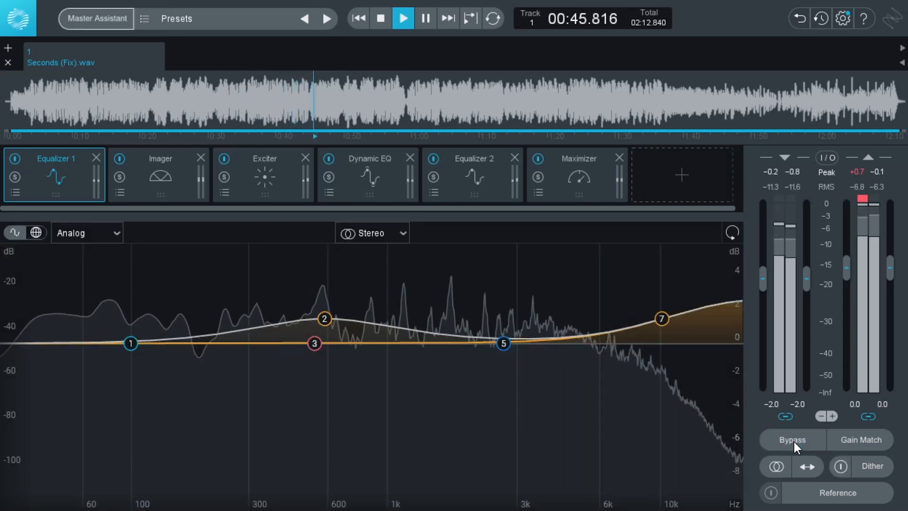
{"action": "left_click", "coordinate": [793, 440]}
{"action": "left_click", "coordinate": [793, 440]}
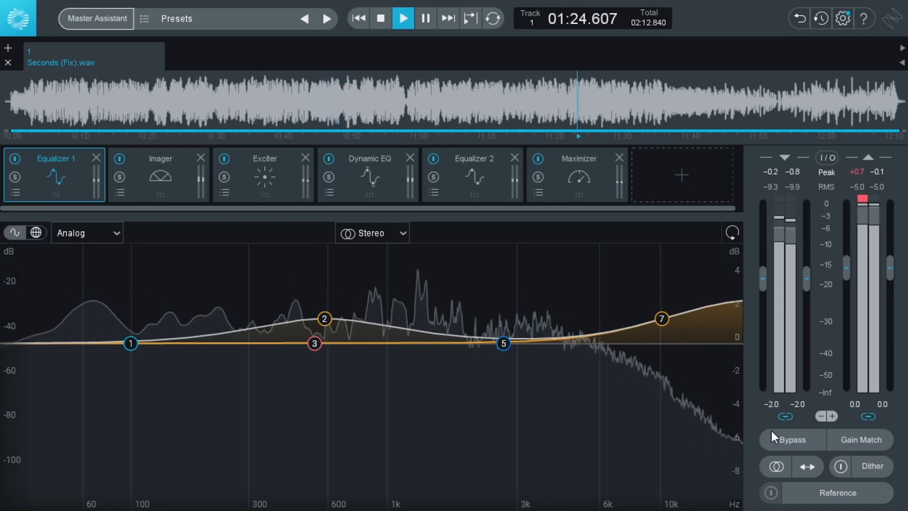
{"action": "left_click", "coordinate": [788, 432]}
{"action": "left_click", "coordinate": [788, 433]}
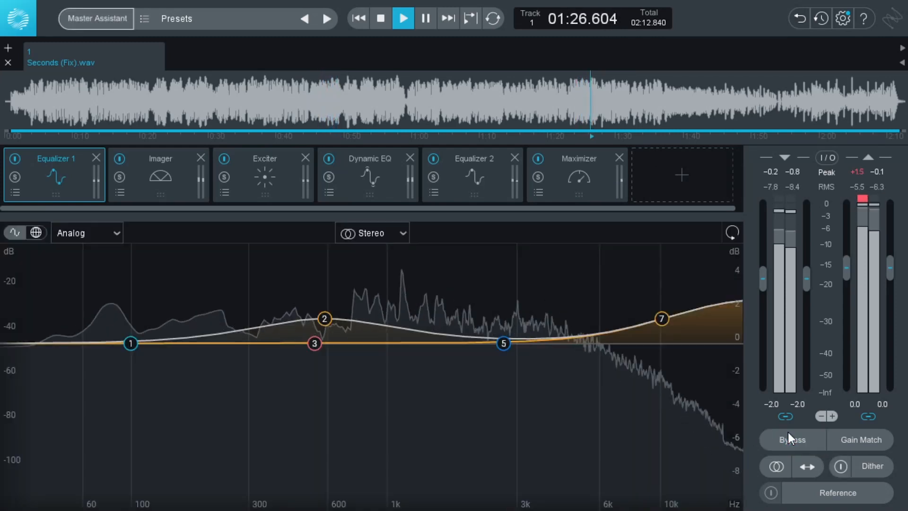
- Play from the quiet passage near the song's end and compare it with and without the processing chain
{"action": "left_click", "coordinate": [381, 18]}
{"action": "left_click", "coordinate": [744, 107]}
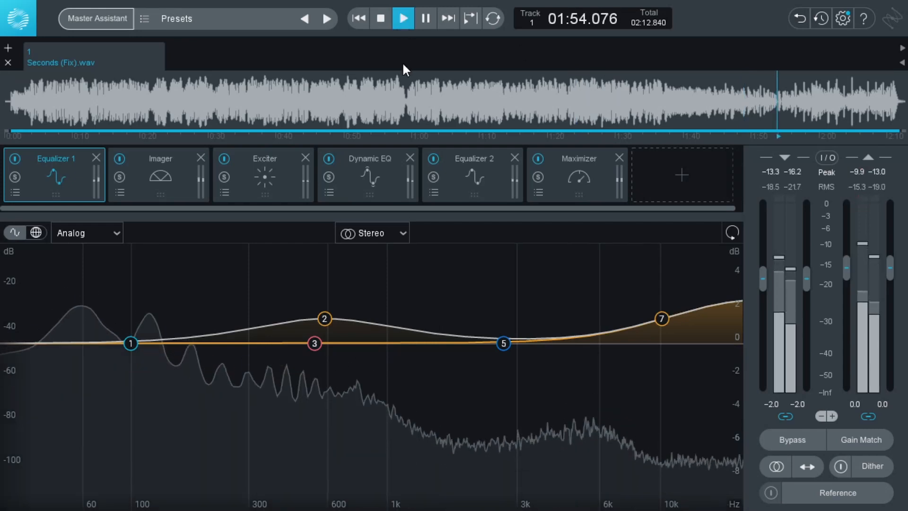
{"action": "left_click", "coordinate": [791, 439]}
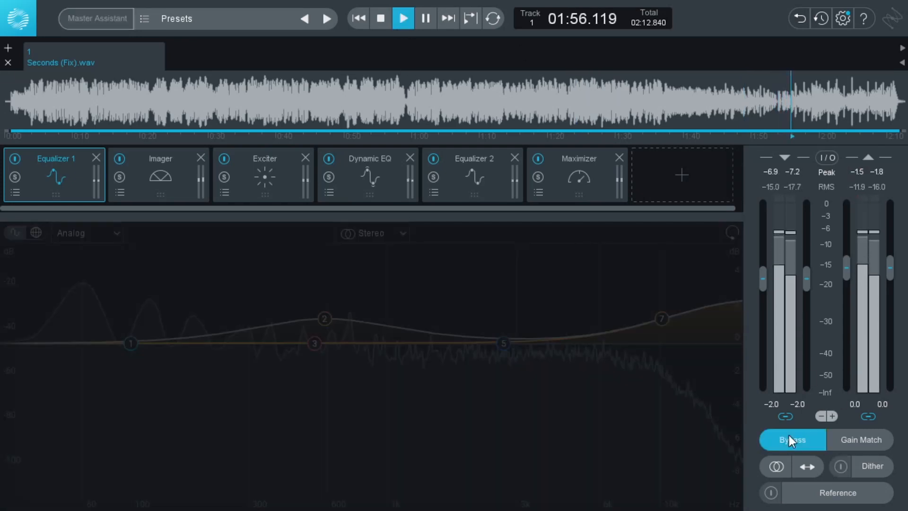
{"action": "left_click", "coordinate": [789, 435]}
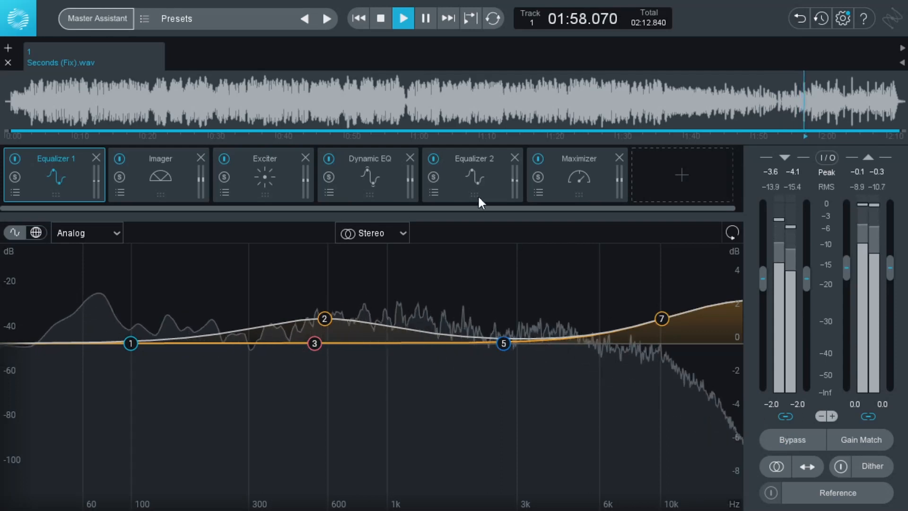
- Review the settings of Equalizer 1, Imager, Dynamic EQ, Equalizer 2 and Maximizer one after another
{"action": "left_click", "coordinate": [481, 182]}
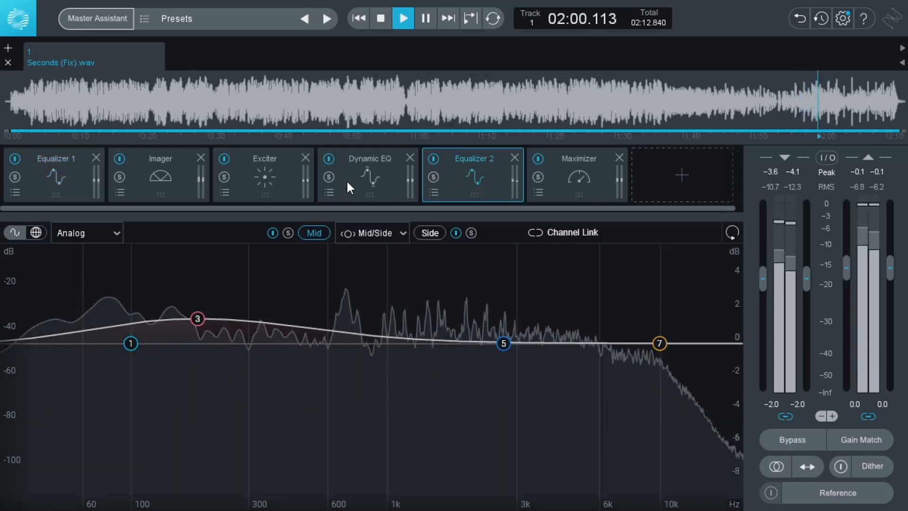
{"action": "left_click", "coordinate": [67, 190]}
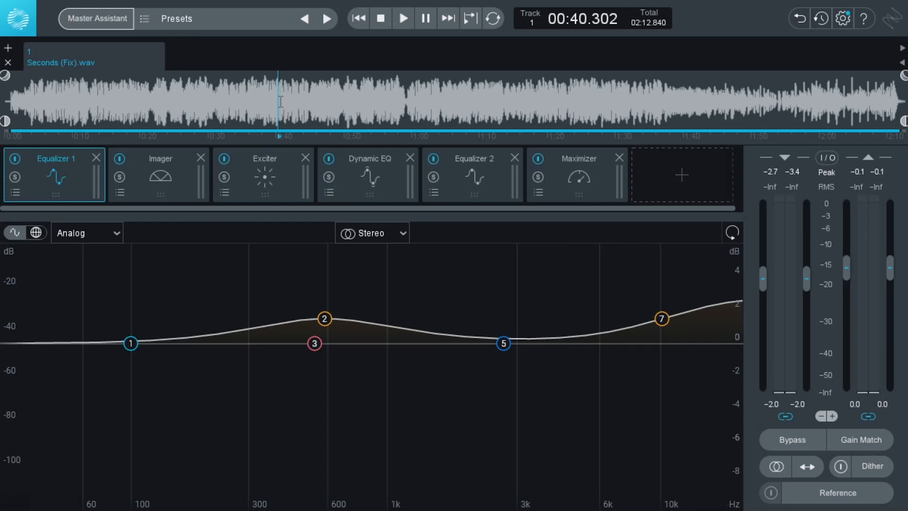
{"action": "left_click", "coordinate": [158, 176]}
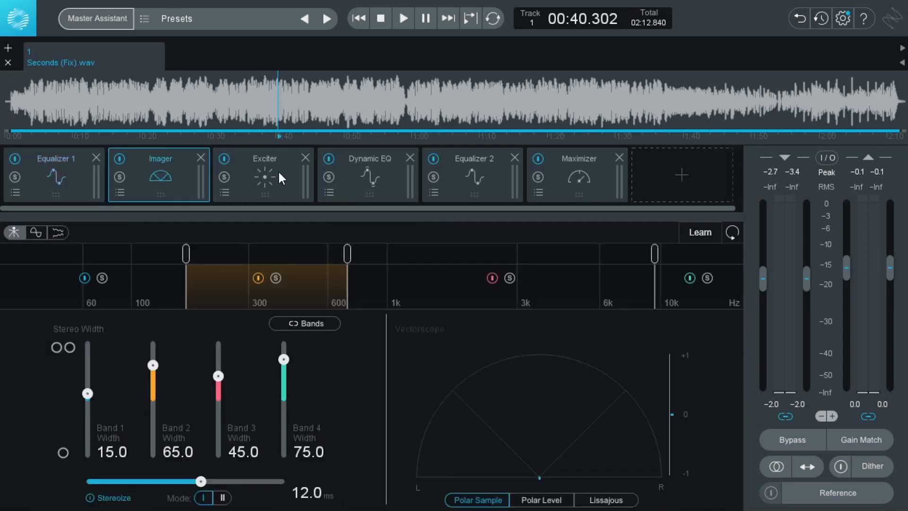
{"action": "left_click", "coordinate": [373, 183]}
{"action": "left_click", "coordinate": [463, 182]}
{"action": "left_click", "coordinate": [576, 181]}
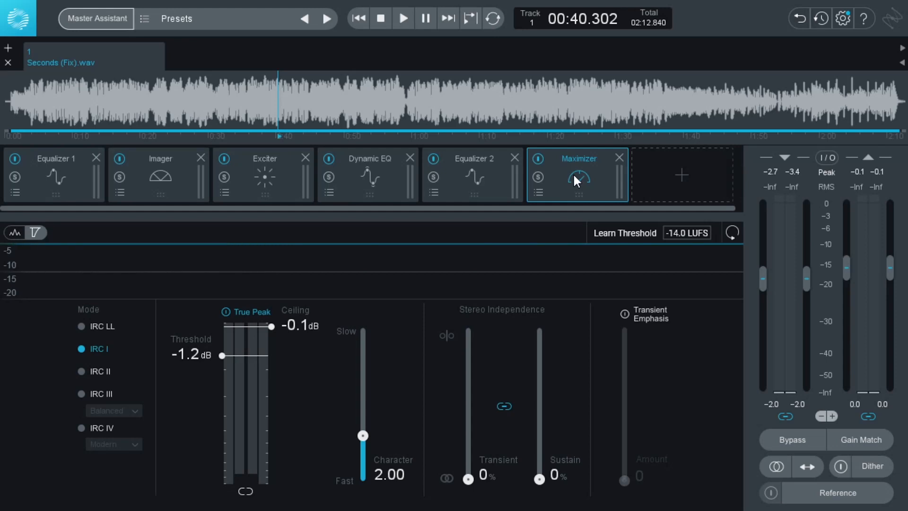
{"action": "left_click", "coordinate": [454, 181]}
{"action": "left_click", "coordinate": [390, 183]}
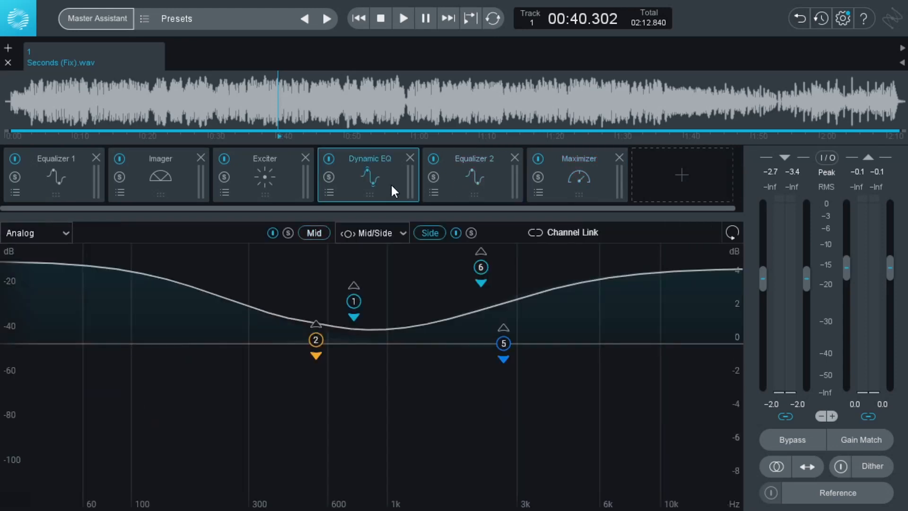